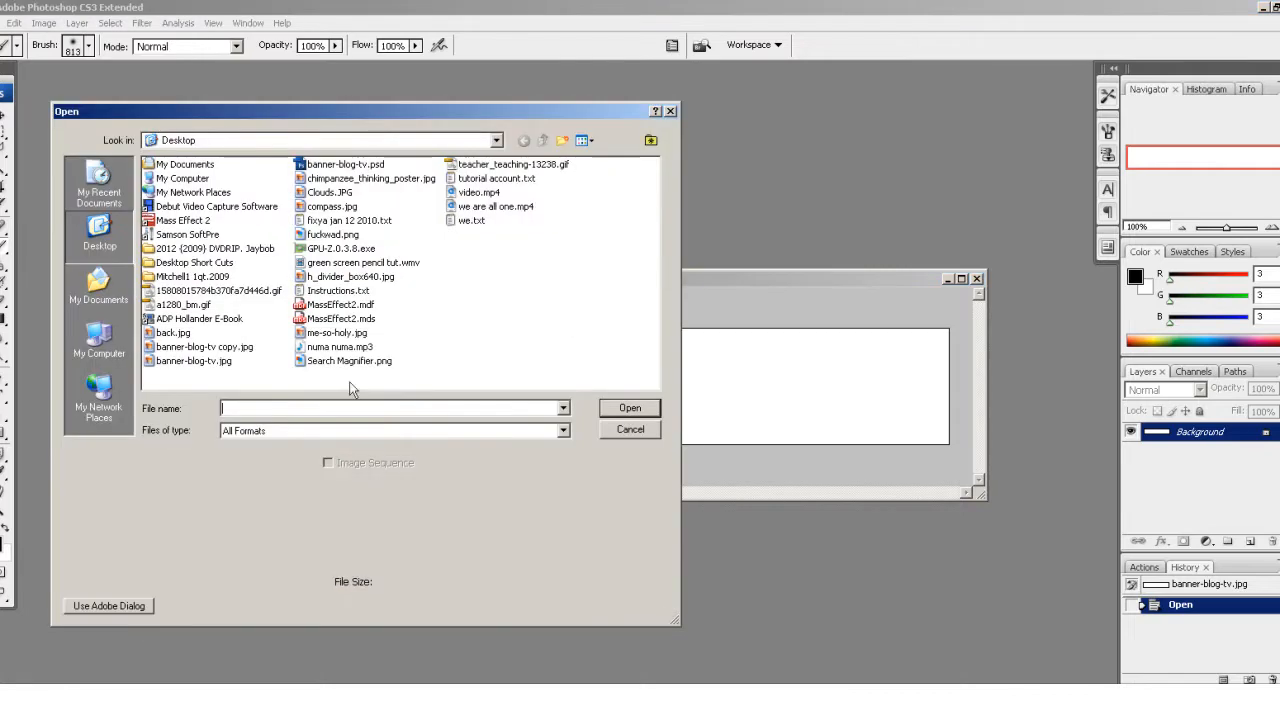
Show the desktop files as thumbnails, open banner-blog-tv copy.jpg to examine the finished banner design, and close it
{"action": "right_click", "coordinate": [530, 289]}
{"action": "mouse_move", "coordinate": [600, 293]}
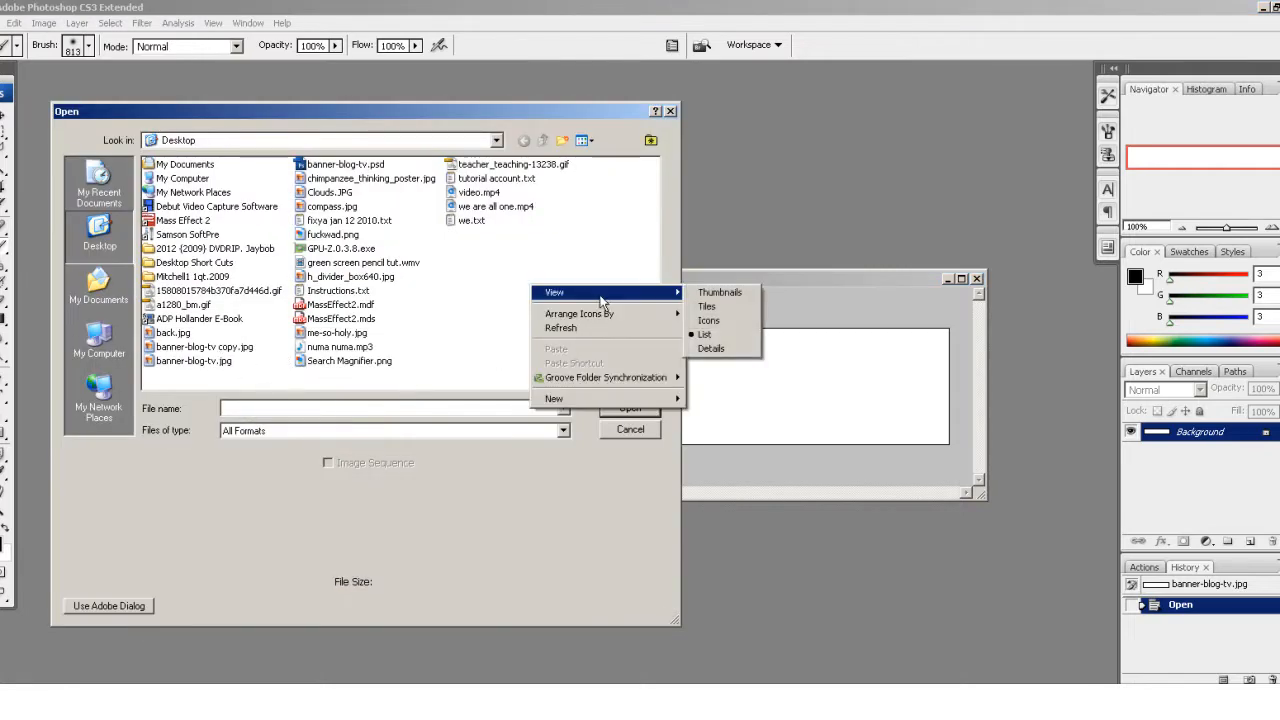
{"action": "left_click", "coordinate": [735, 291]}
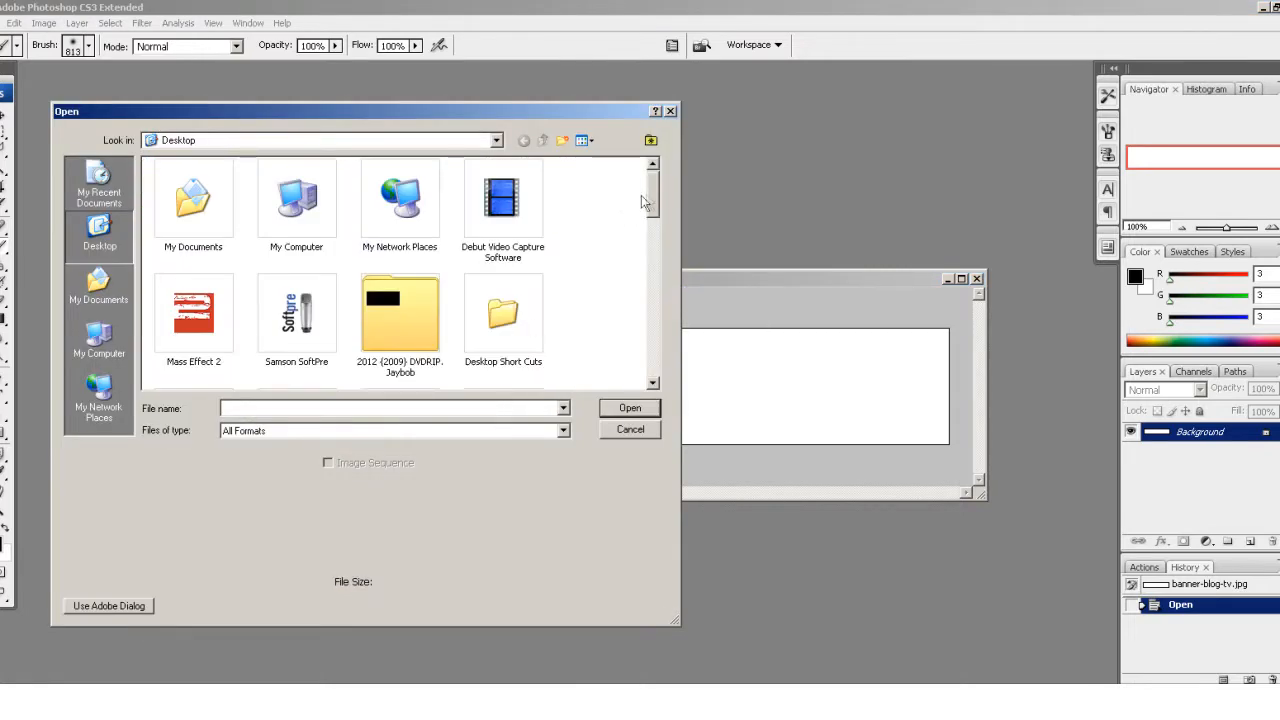
{"action": "left_click_drag", "start_coordinate": [648, 193], "coordinate": [653, 254]}
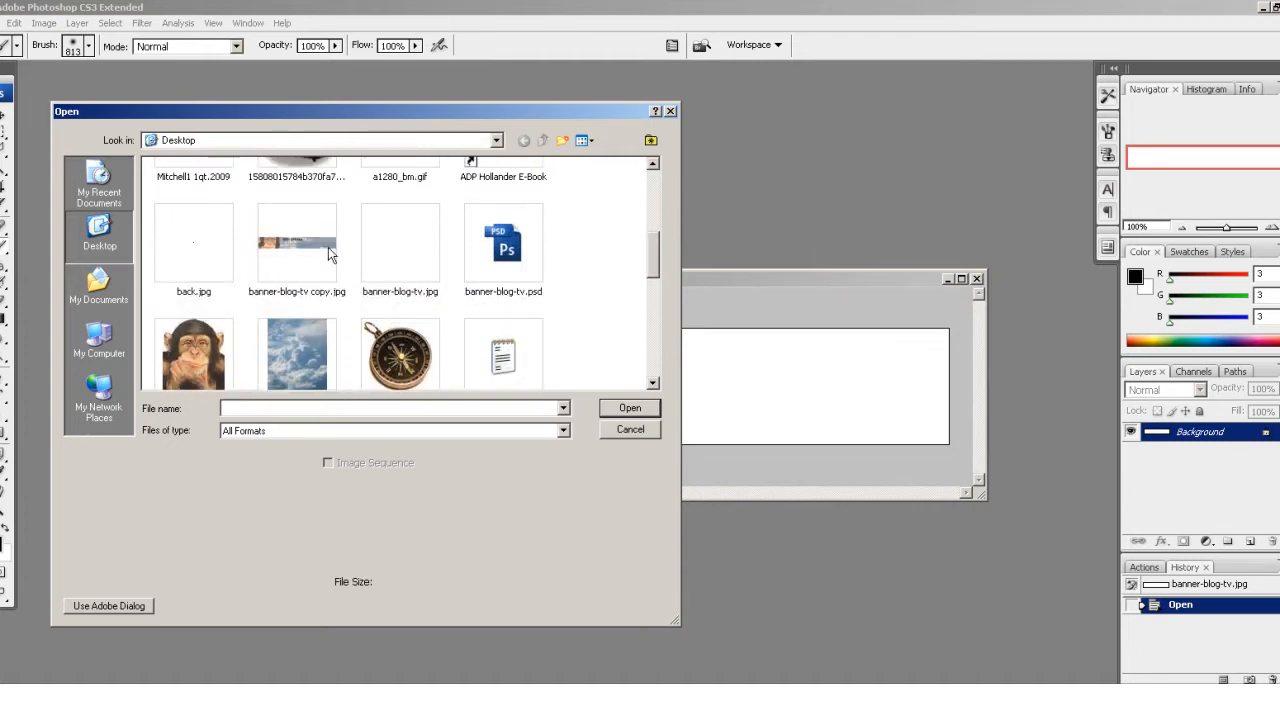
{"action": "double_click", "coordinate": [328, 247]}
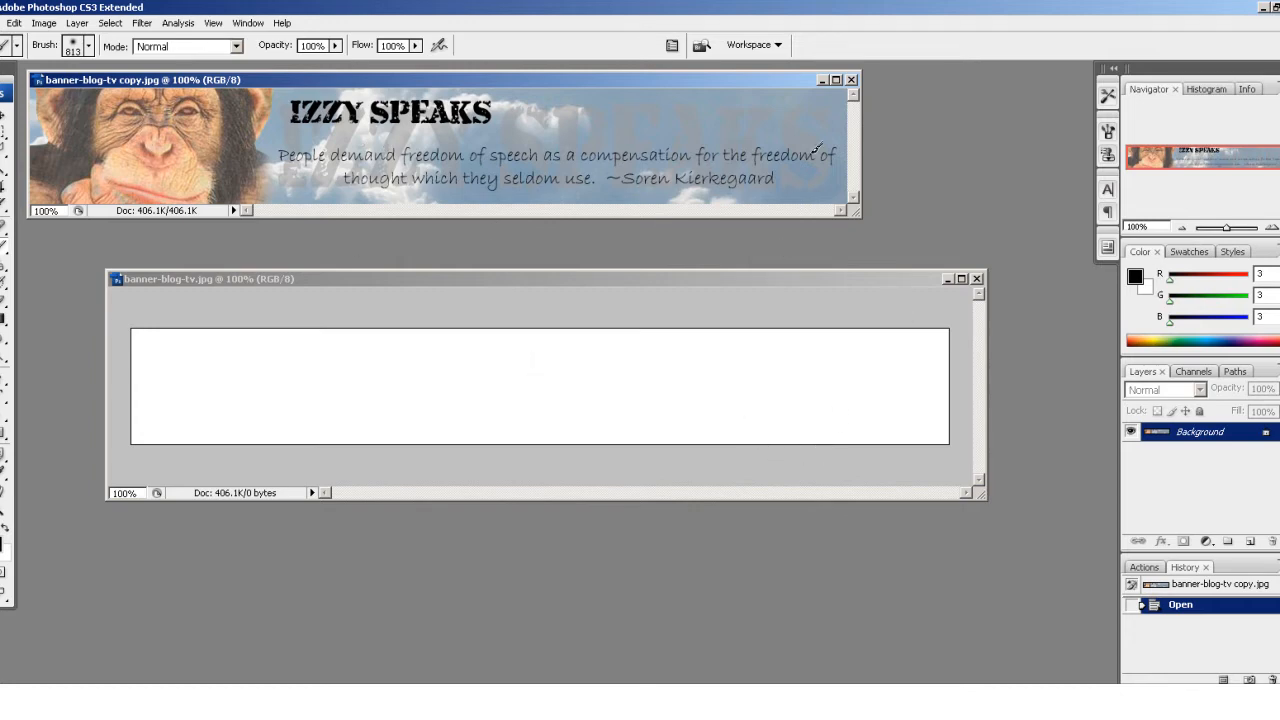
{"action": "left_click", "coordinate": [851, 80]}
Open chimpanzee_thinking_poster.jpg from the desktop, using the thumbnail view to find it
{"action": "double_click", "coordinate": [460, 193]}
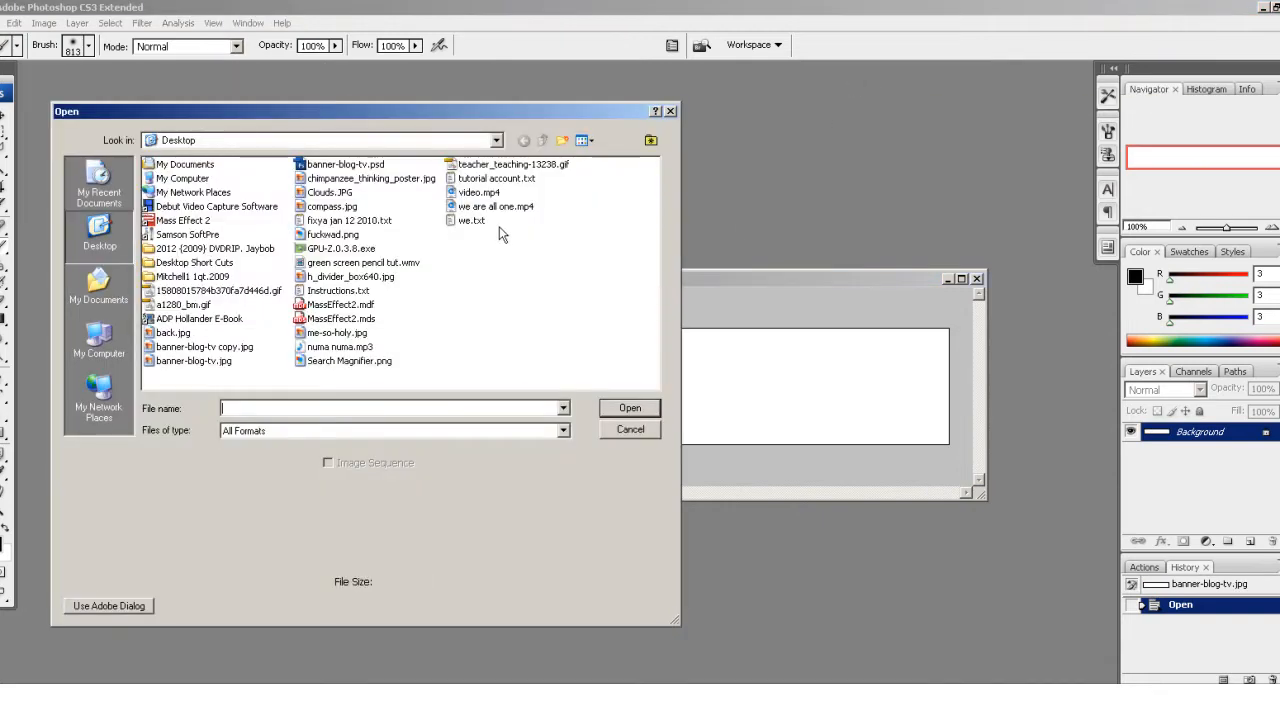
{"action": "right_click", "coordinate": [504, 287]}
{"action": "mouse_move", "coordinate": [540, 298]}
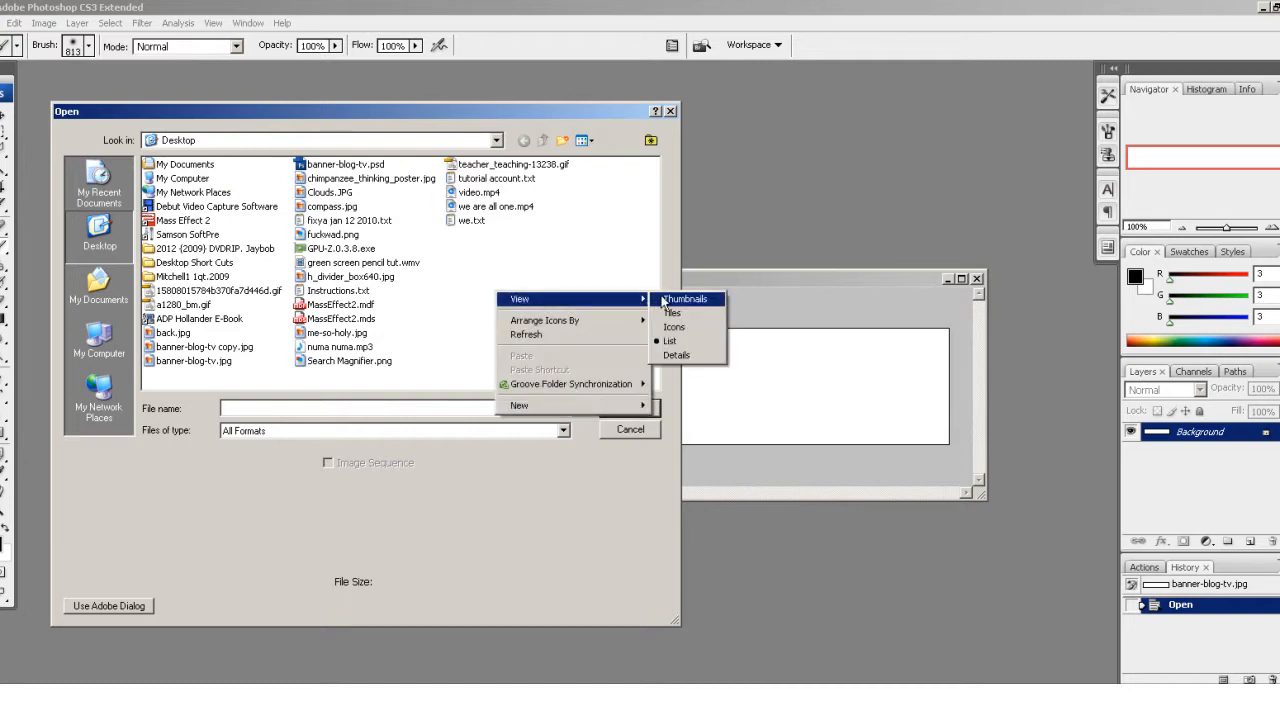
{"action": "left_click", "coordinate": [686, 297]}
{"action": "scroll", "coordinate": [616, 287], "scroll_direction": "down", "scroll_amount": 3}
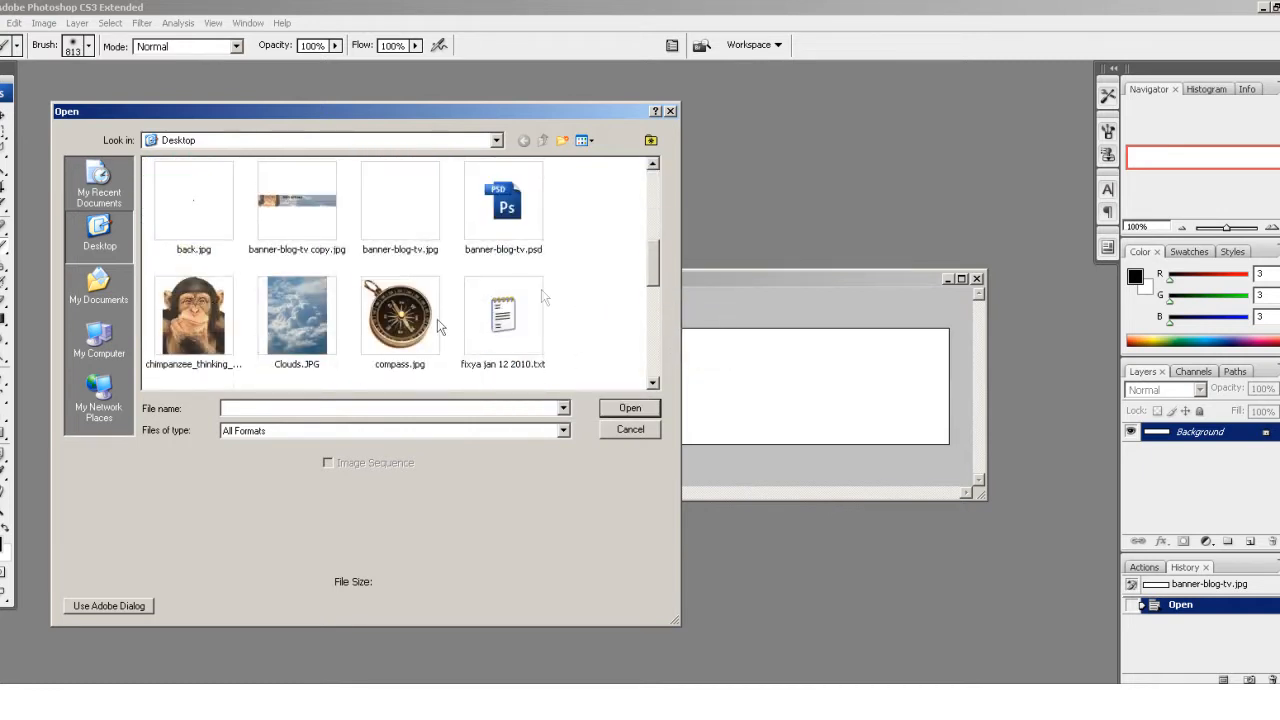
{"action": "double_click", "coordinate": [203, 333]}
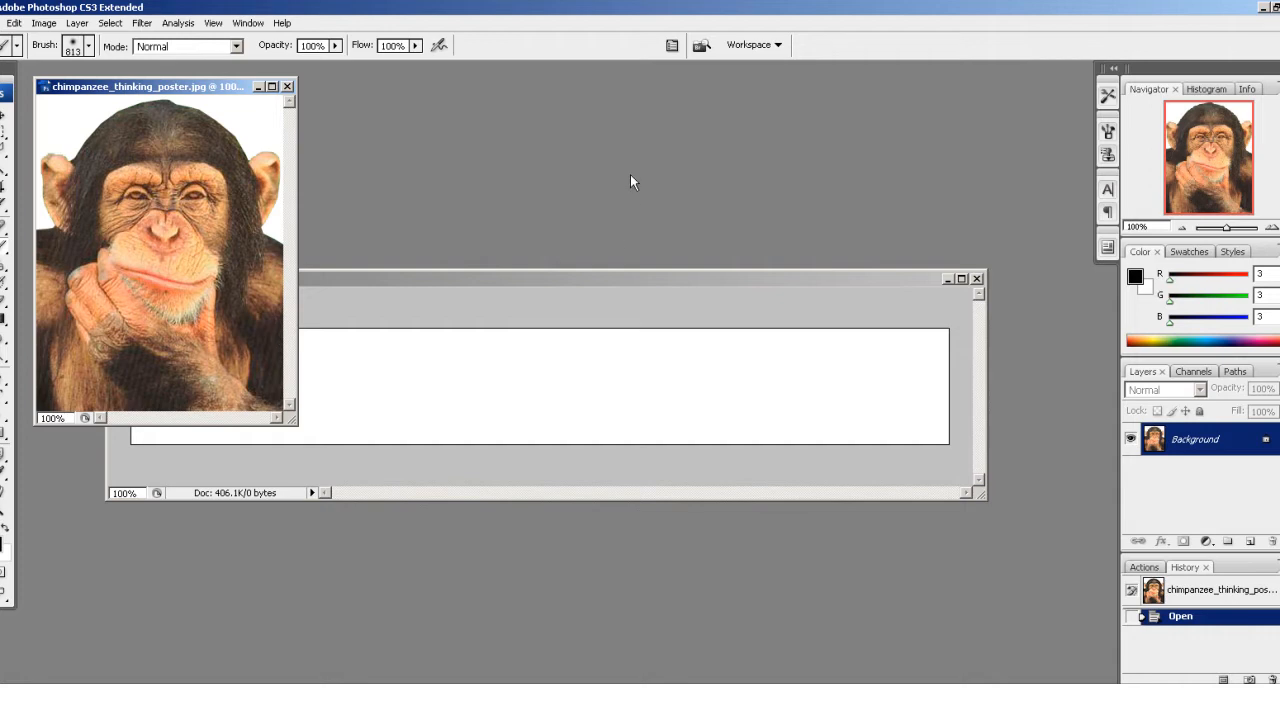
Open Clouds.JPG from the desktop, using the thumbnail view to find it
{"action": "key", "text": "ctrl+o"}
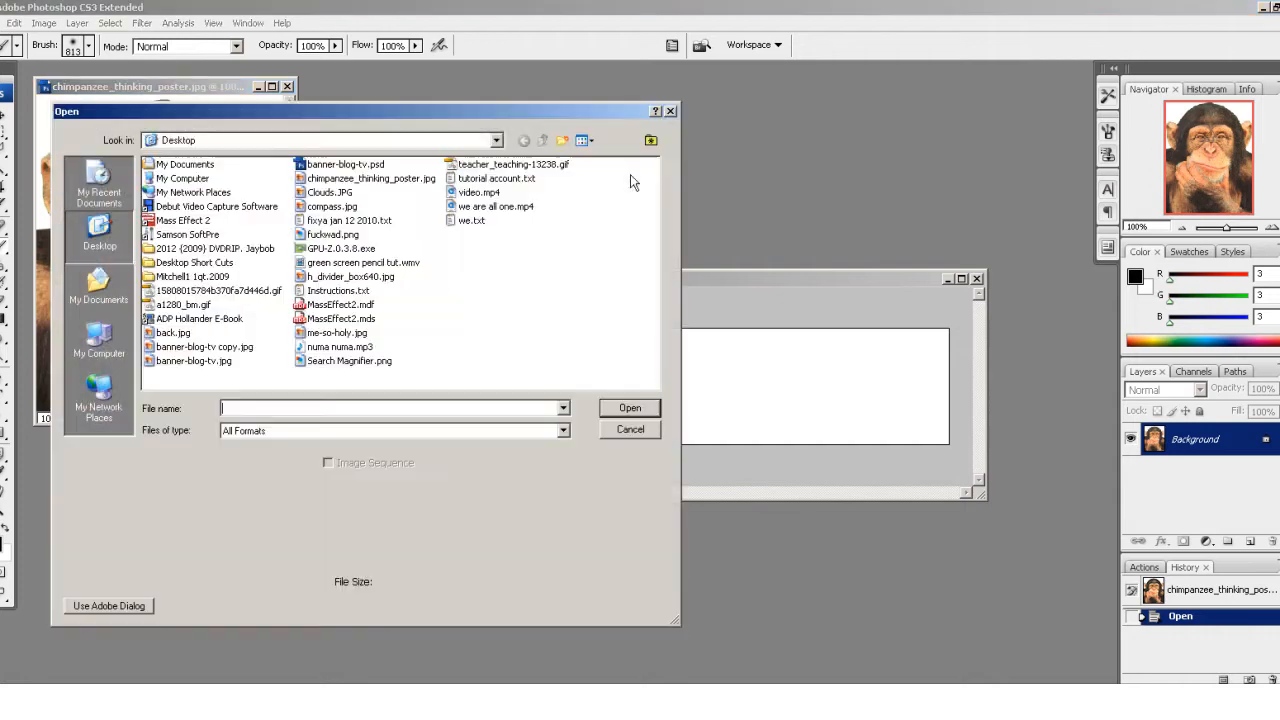
{"action": "right_click", "coordinate": [541, 336]}
{"action": "mouse_move", "coordinate": [620, 337]}
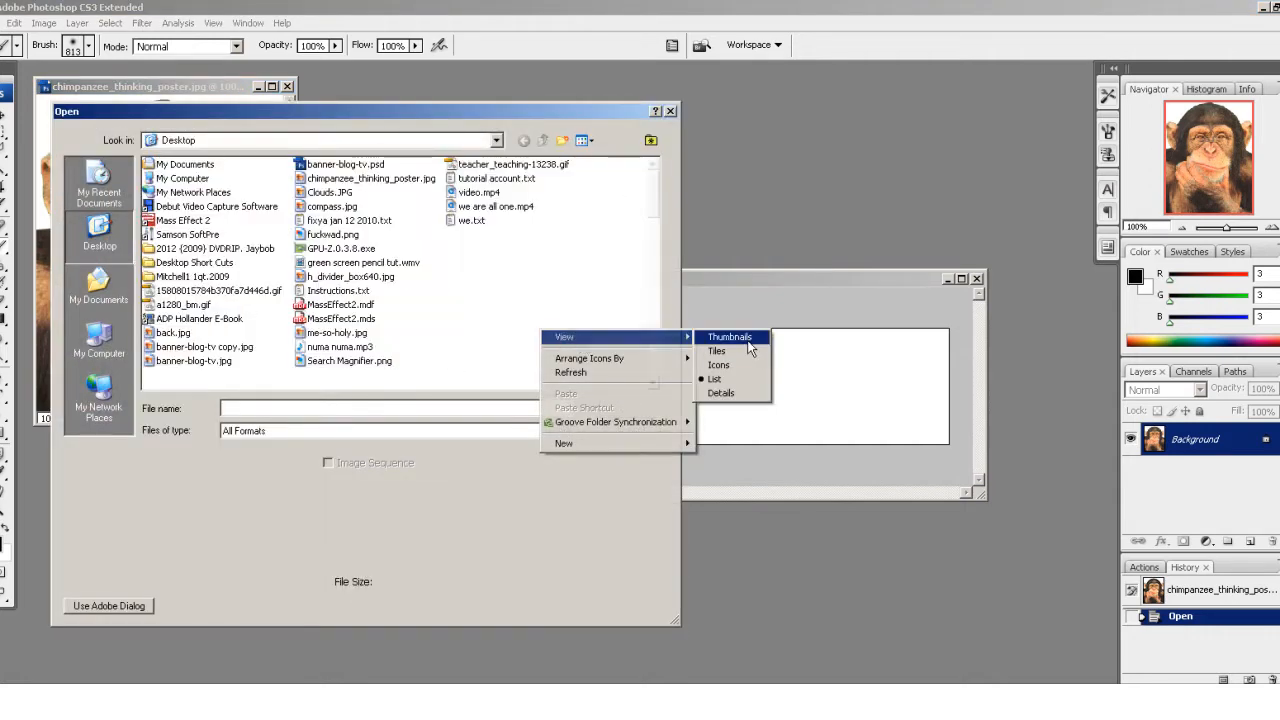
{"action": "left_click", "coordinate": [730, 337]}
{"action": "scroll", "coordinate": [600, 291], "scroll_direction": "down", "scroll_amount": 5}
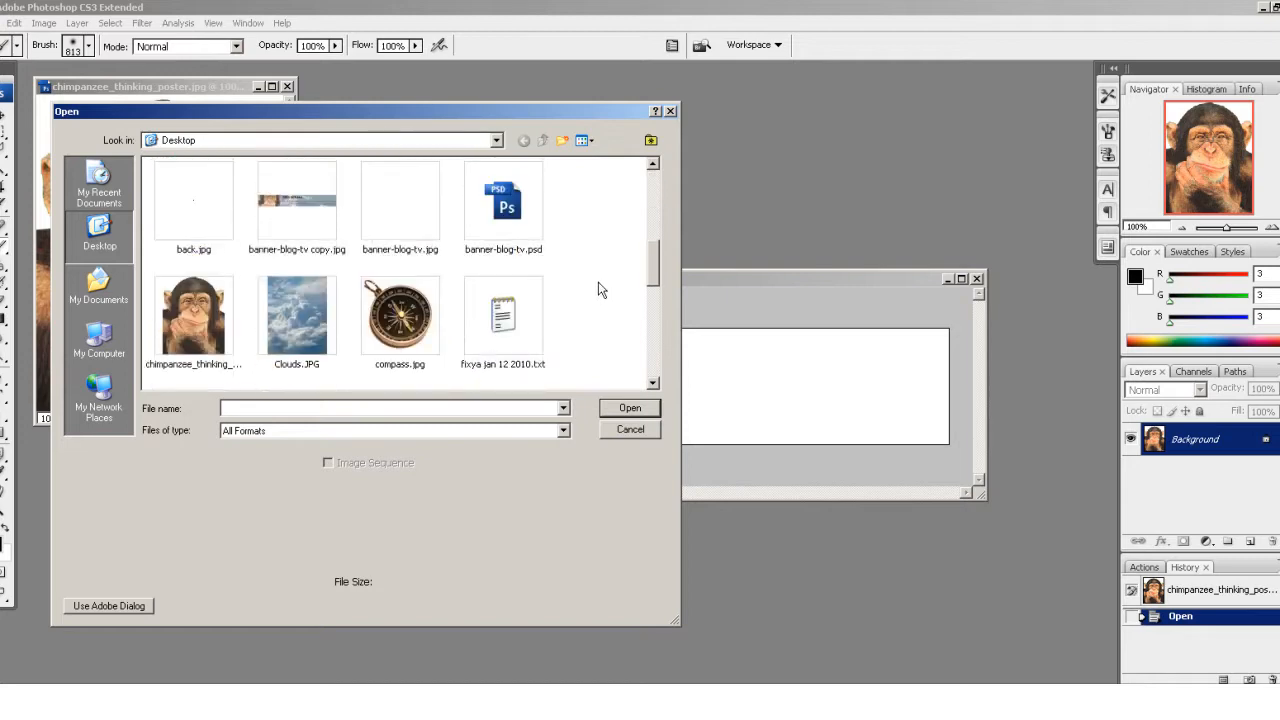
{"action": "double_click", "coordinate": [331, 363]}
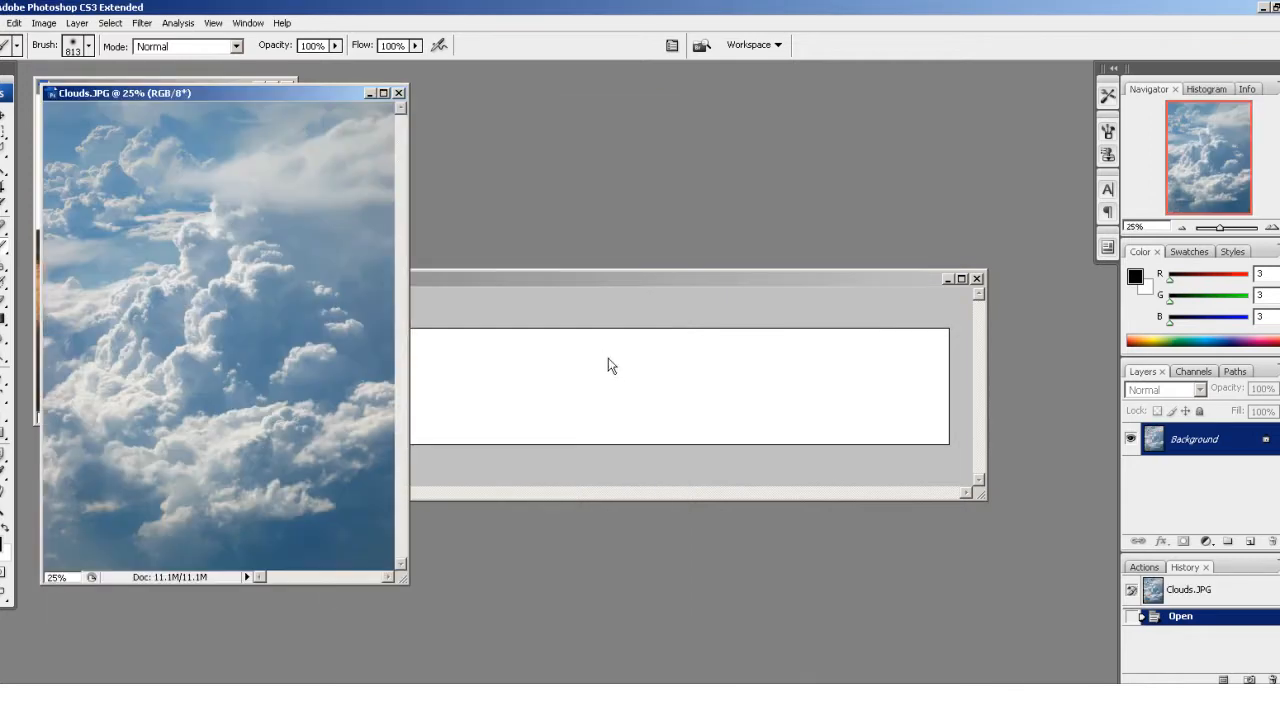
Copy the clouds image into the blank banner so it fills the canvas, and place the chimpanzee image over it at the left end
{"action": "left_click_drag", "start_coordinate": [297, 101], "coordinate": [393, 117]}
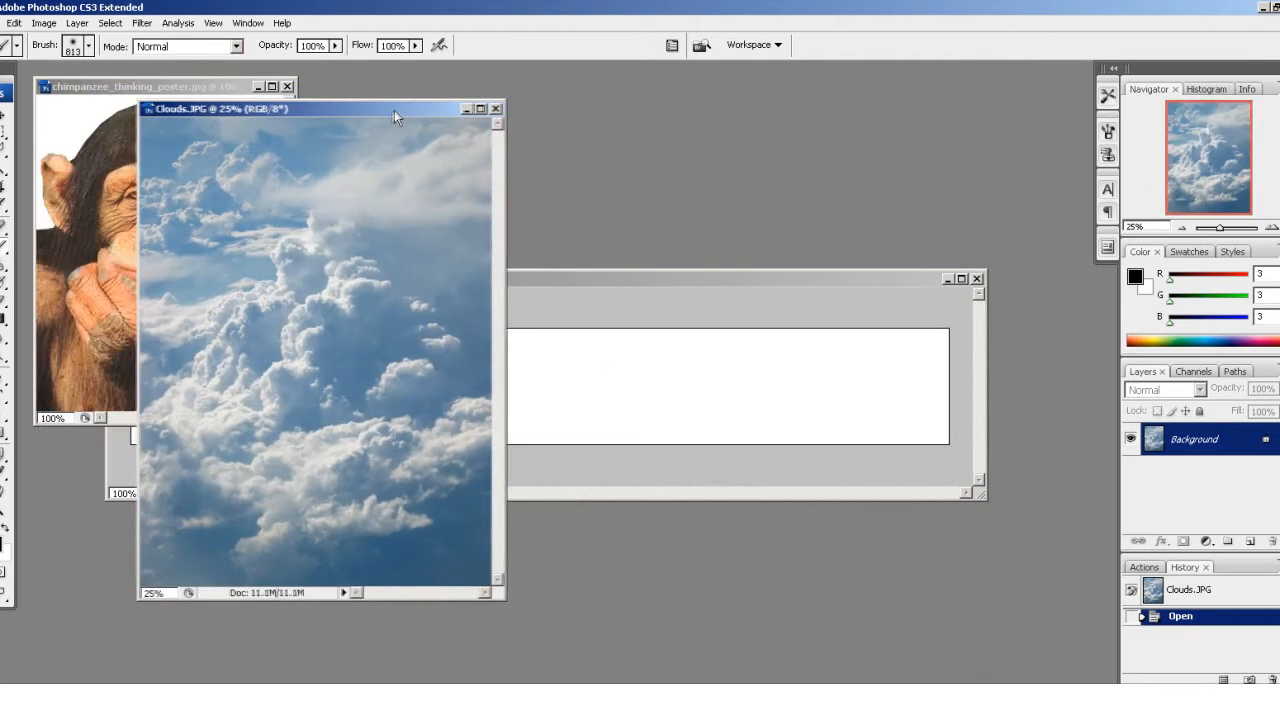
{"action": "key", "text": "v"}
{"action": "left_click_drag", "start_coordinate": [359, 342], "coordinate": [820, 370]}
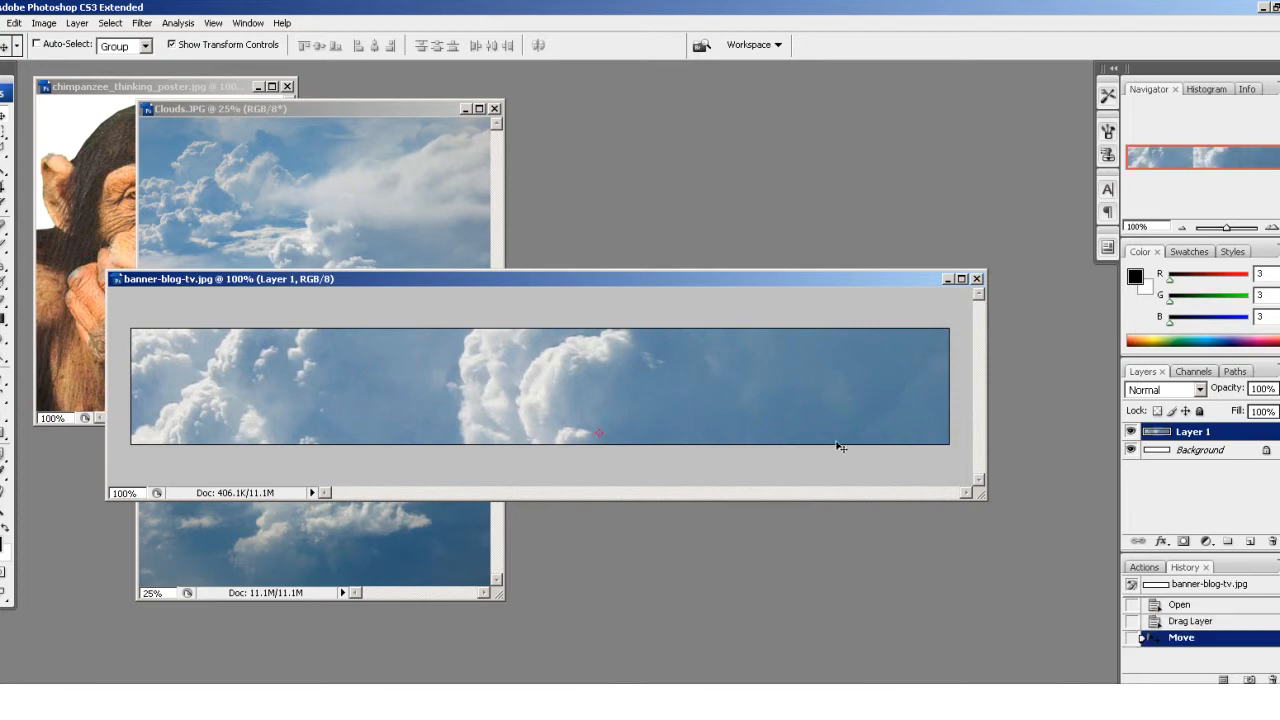
{"action": "left_click", "coordinate": [124, 90]}
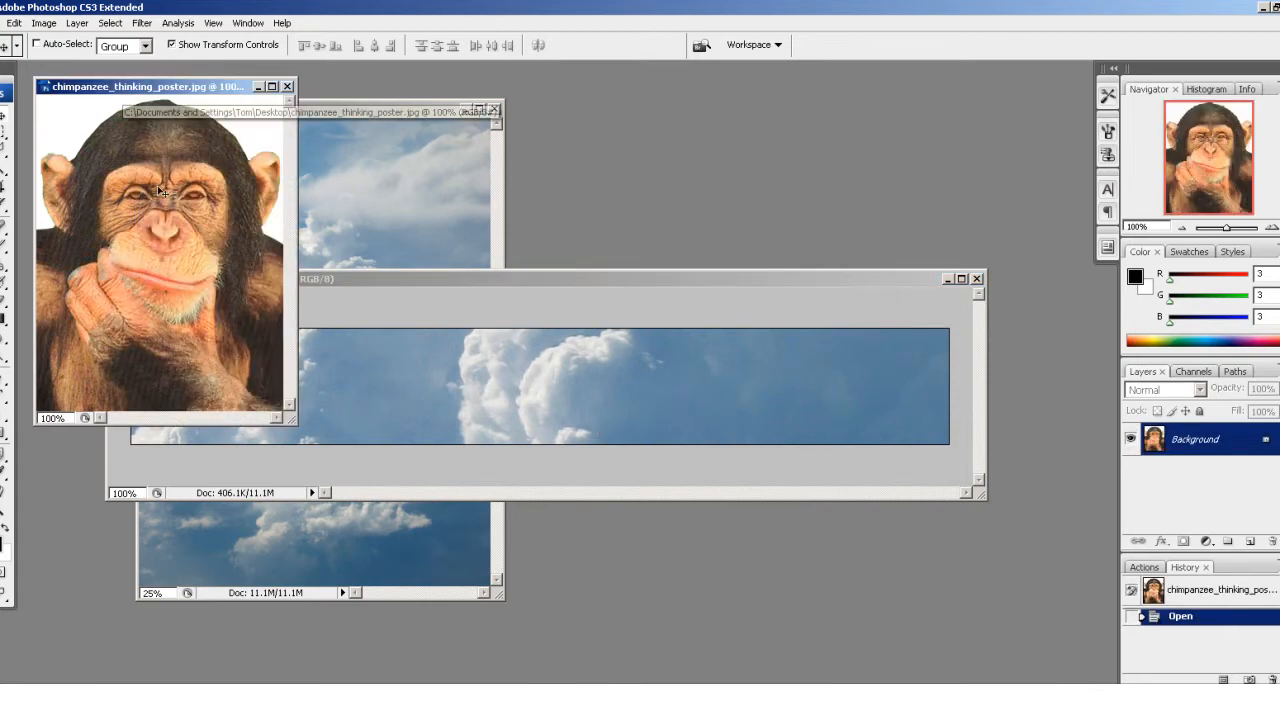
{"action": "left_click_drag", "start_coordinate": [181, 289], "coordinate": [311, 455]}
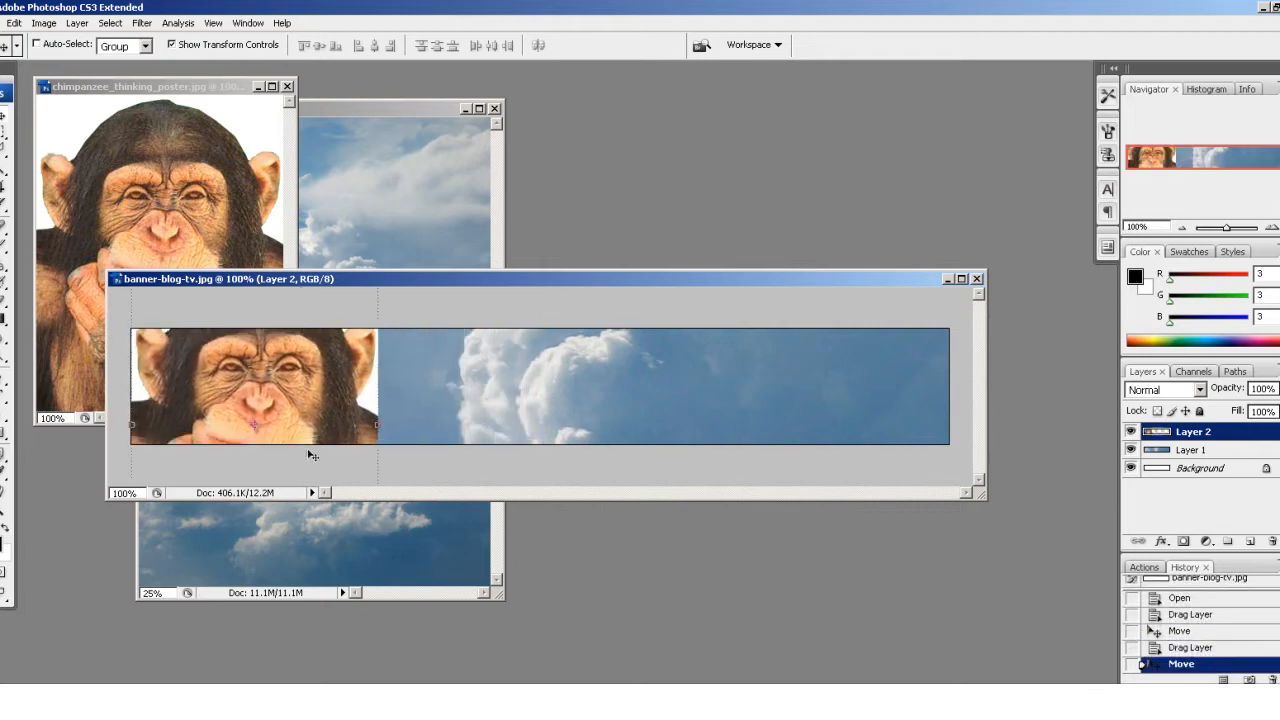
Delete the white background around the chimpanzee in the banner with the Magic Wand, shifting the layer down to reach the areas above the head, and deselect
{"action": "left_click", "coordinate": [4, 176]}
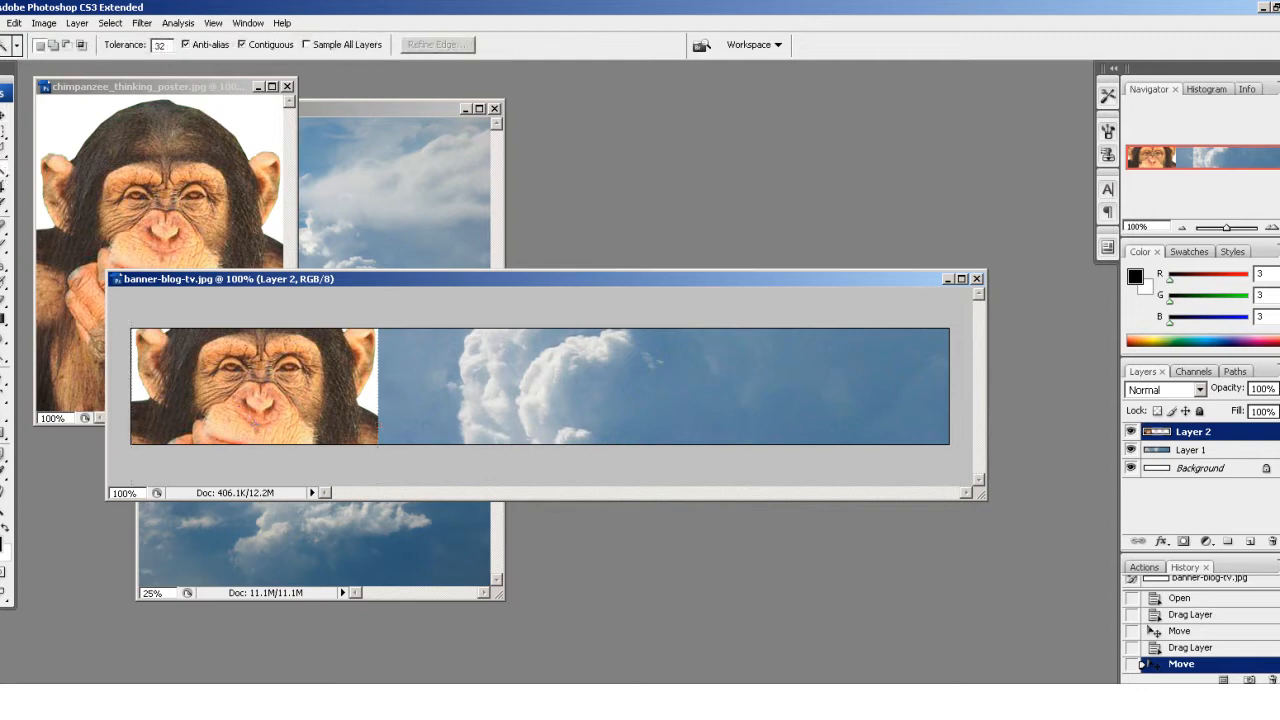
{"action": "left_click", "coordinate": [372, 413]}
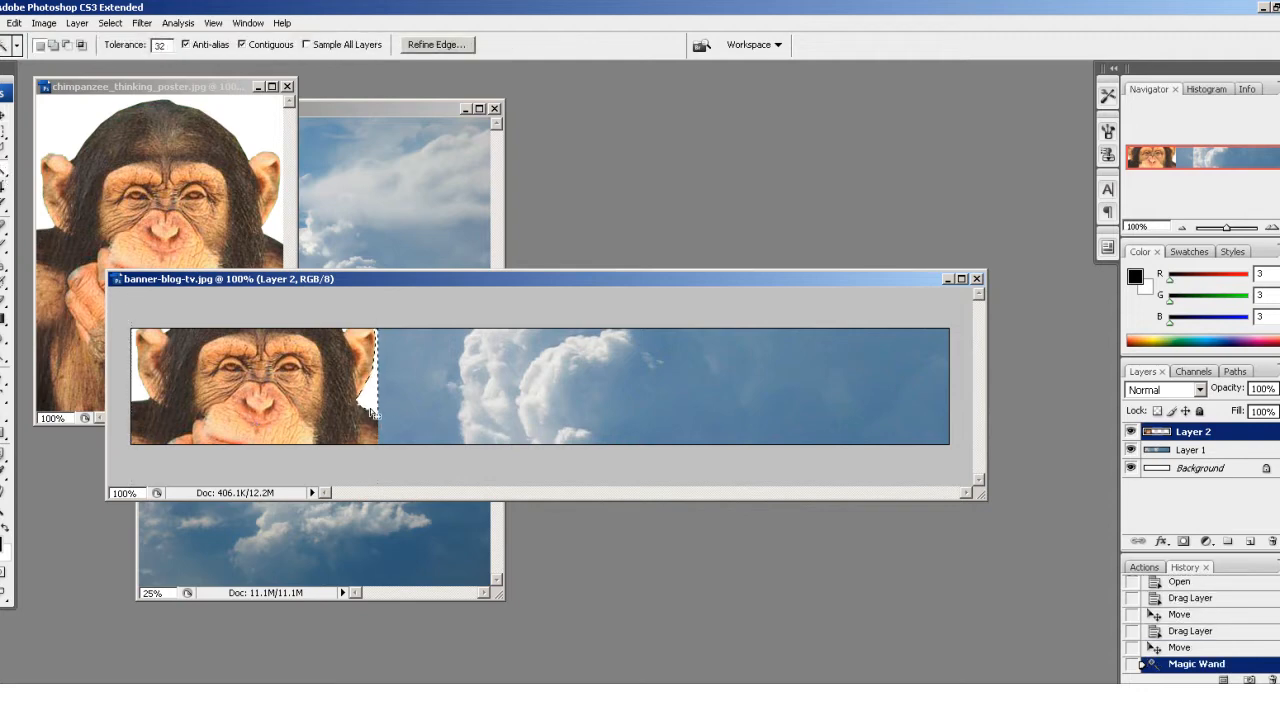
{"action": "key", "text": "Delete"}
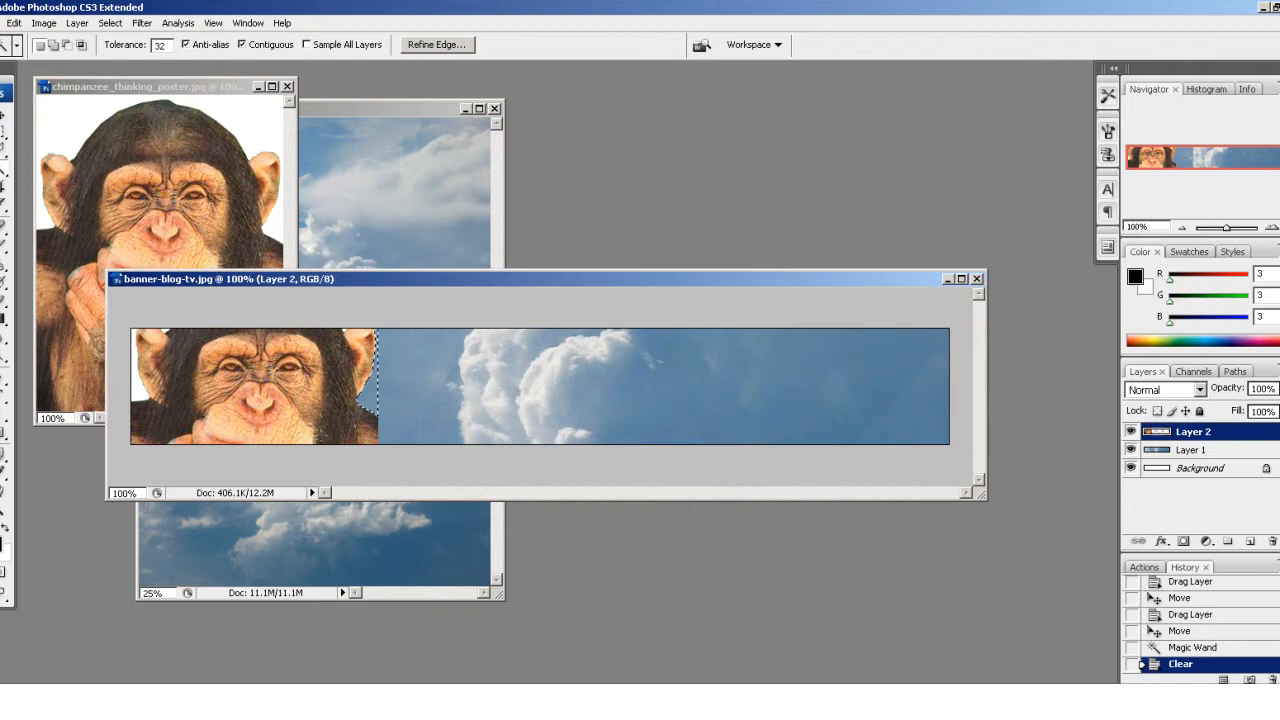
{"action": "key", "text": "v"}
{"action": "left_click_drag", "start_coordinate": [300, 383], "coordinate": [300, 416]}
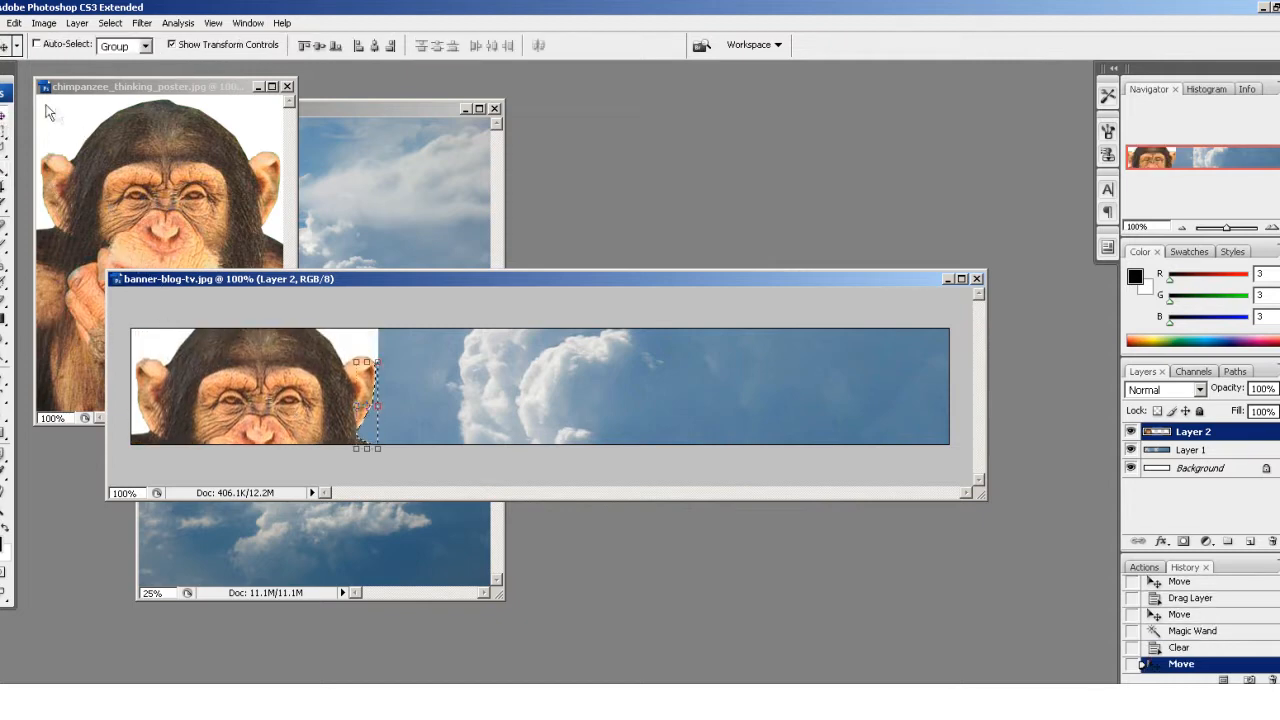
{"action": "left_click", "coordinate": [5, 155]}
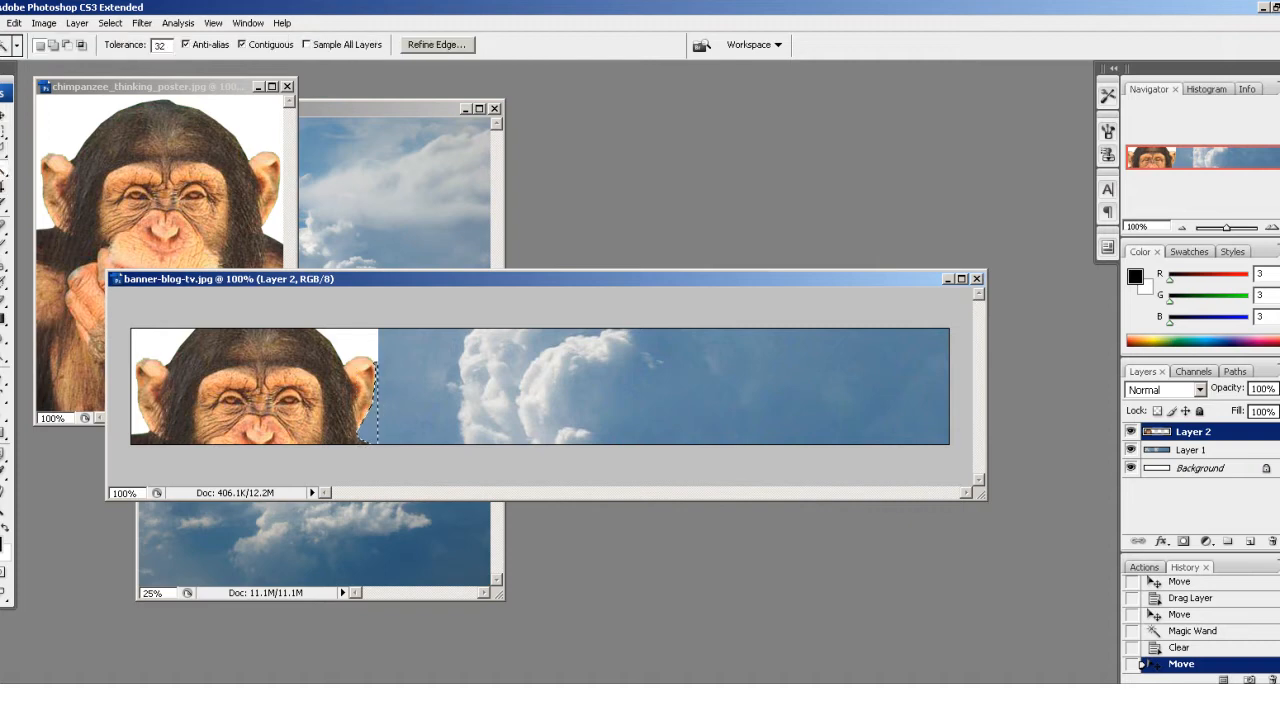
{"action": "left_click", "coordinate": [358, 345]}
{"action": "key", "text": "Delete"}
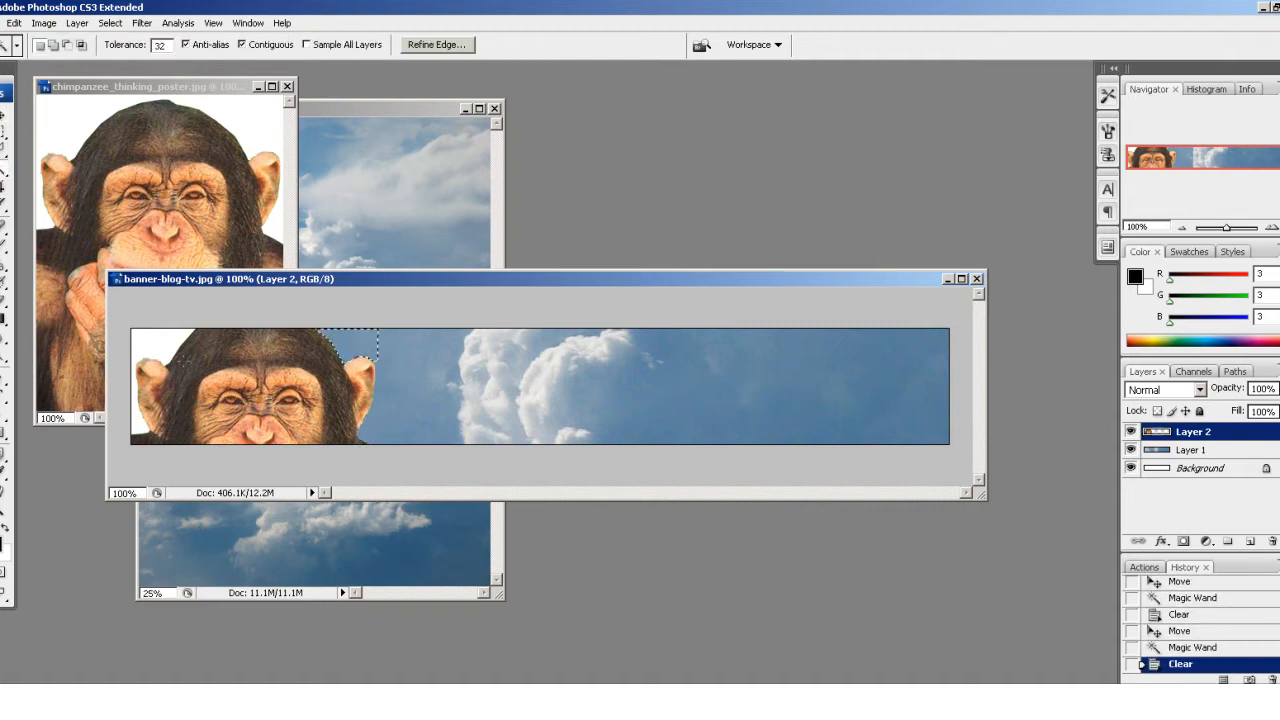
{"action": "left_click", "coordinate": [157, 345]}
{"action": "key", "text": "Delete"}
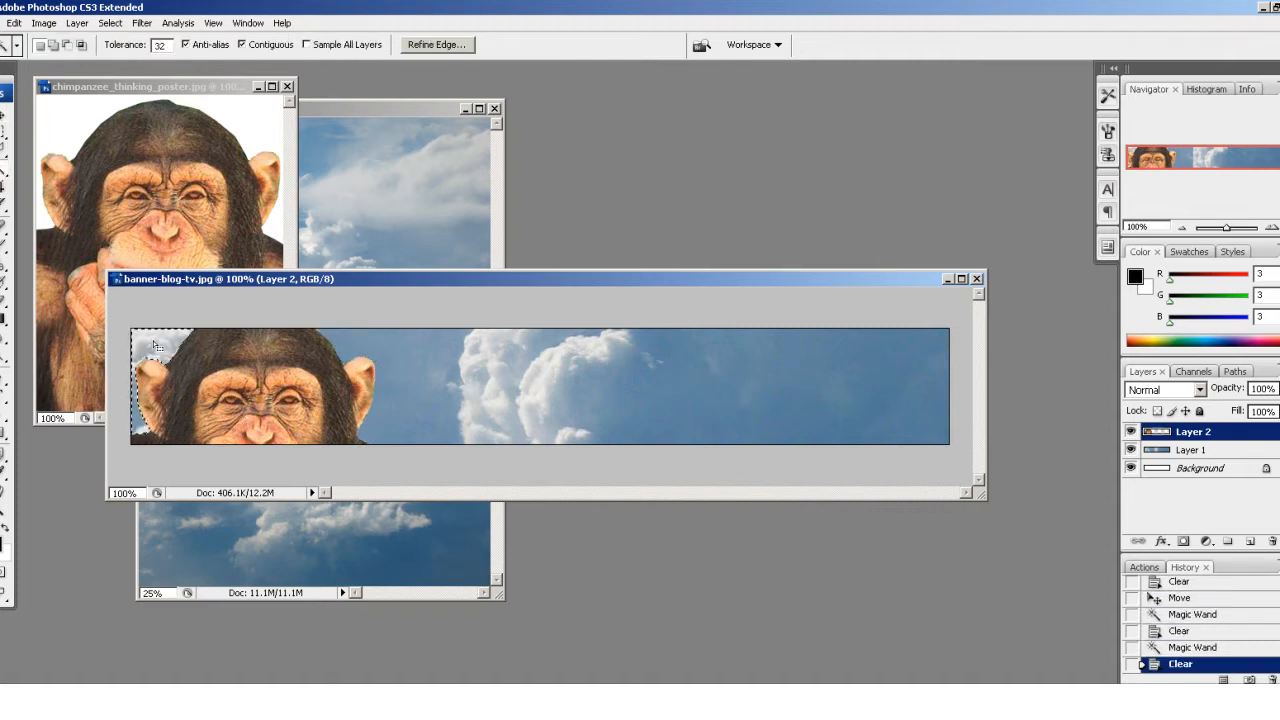
{"action": "key", "text": "ctrl+d"}
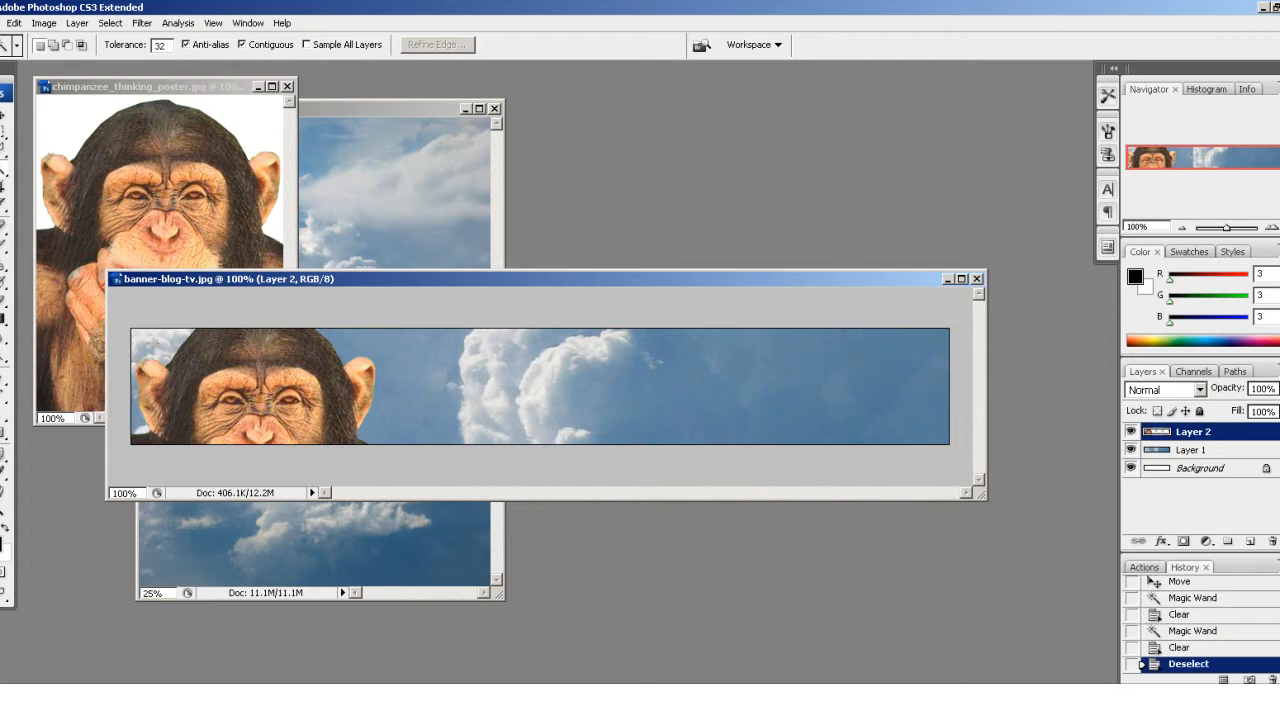
Move the chimpanzee layer back up and scale it proportionally to about 67.9%, keeping it at the banner's left end
{"action": "left_click", "coordinate": [3, 117]}
{"action": "left_click_drag", "start_coordinate": [285, 388], "coordinate": [287, 341]}
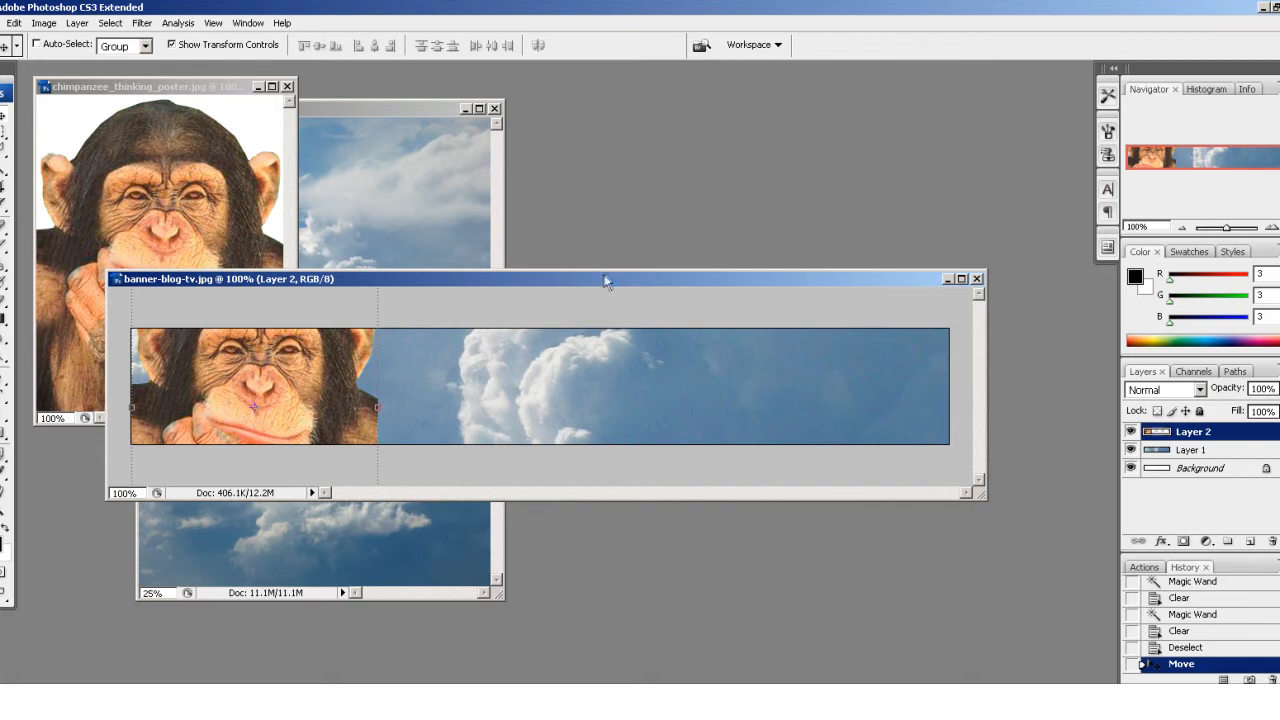
{"action": "left_click_drag", "start_coordinate": [603, 270], "coordinate": [603, 93]}
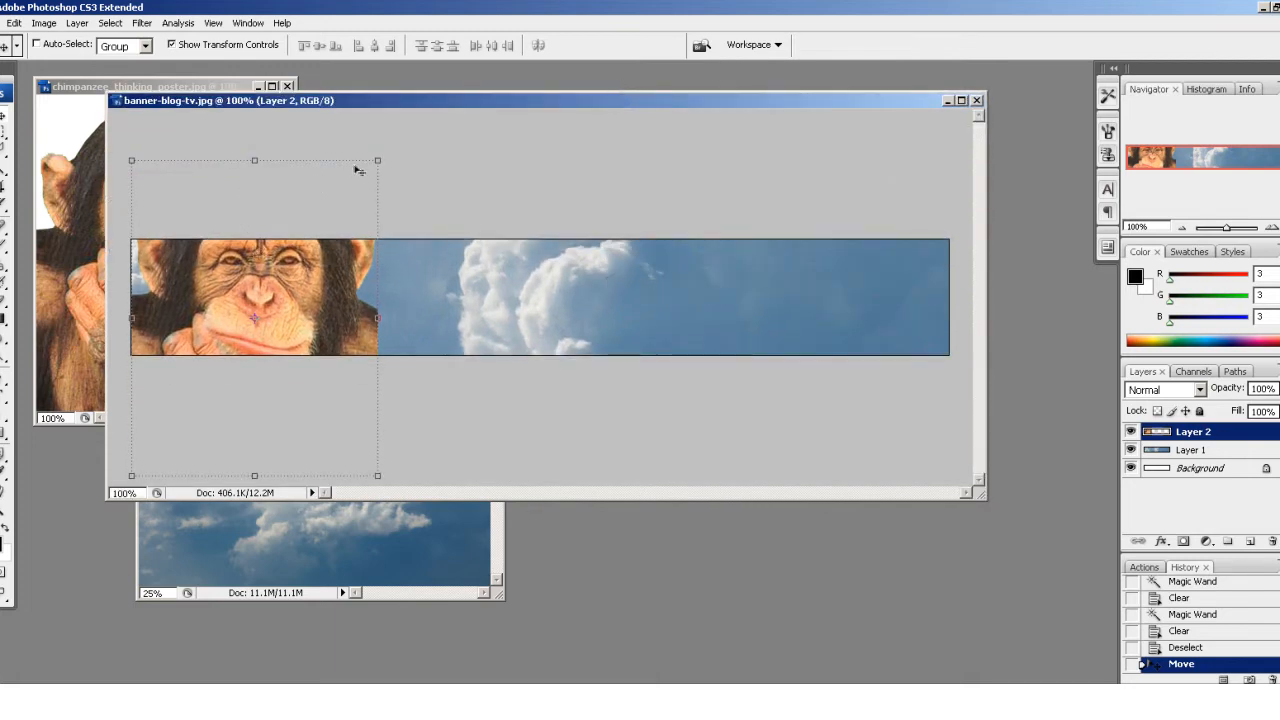
{"action": "mouse_move", "coordinate": [379, 160]}
{"action": "left_mouse_down"}
{"action": "mouse_move", "coordinate": [354, 200]}
{"action": "mouse_move", "coordinate": [366, 177]}
{"action": "left_mouse_up"}
{"action": "key", "text": "ctrl+z"}
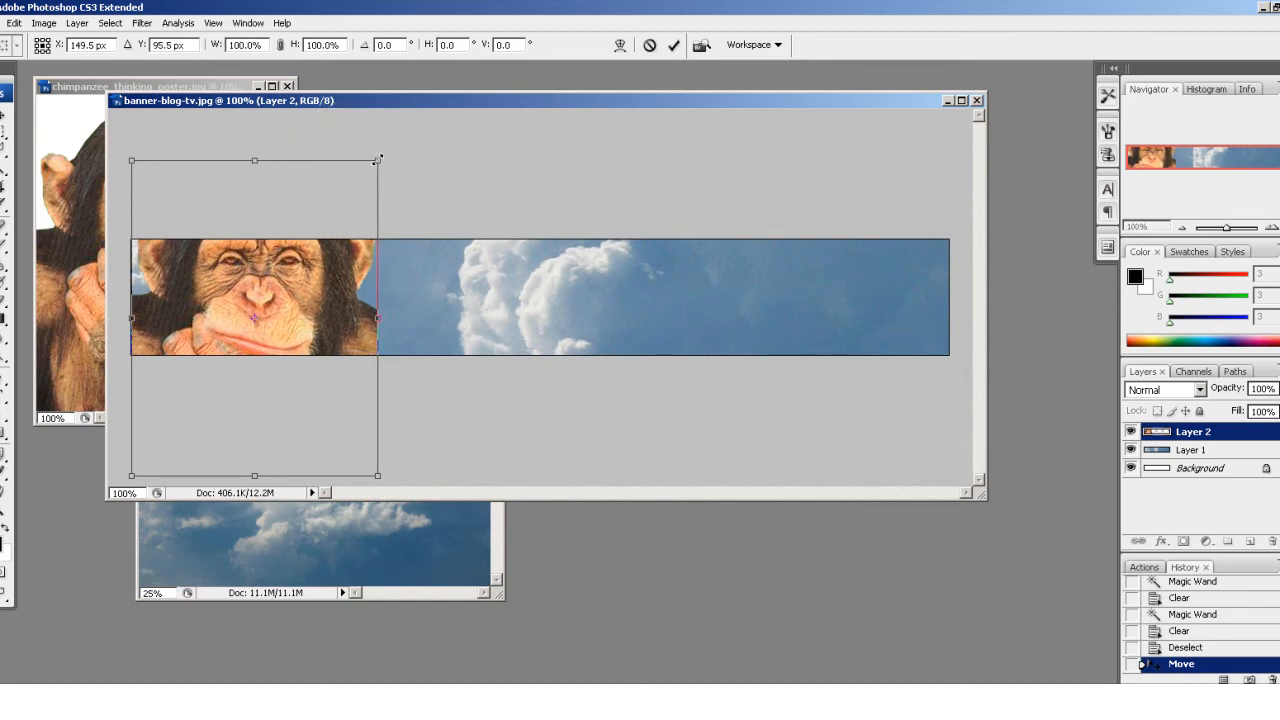
{"action": "left_click_drag", "start_coordinate": [377, 159], "coordinate": [232, 280]}
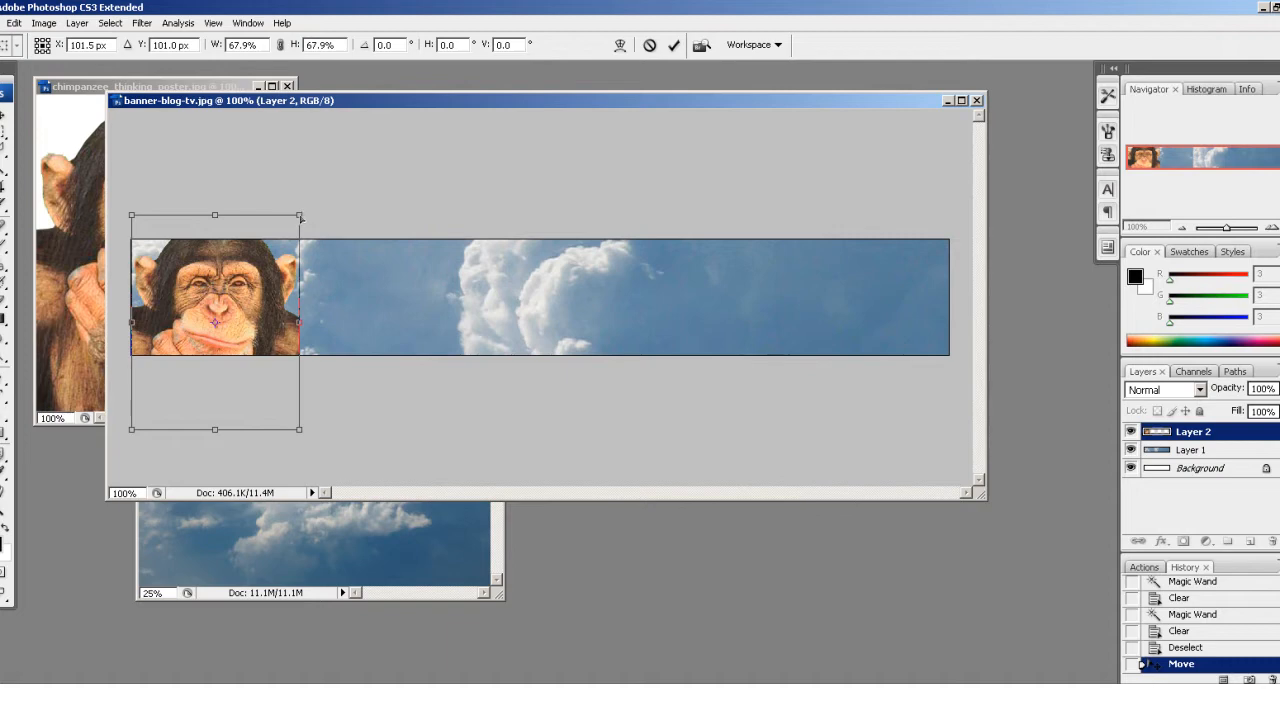
{"action": "mouse_move", "coordinate": [300, 215]}
{"action": "left_mouse_down"}
{"action": "mouse_move", "coordinate": [276, 170]}
{"action": "mouse_move", "coordinate": [325, 181]}
{"action": "mouse_move", "coordinate": [289, 207]}
{"action": "left_mouse_up"}
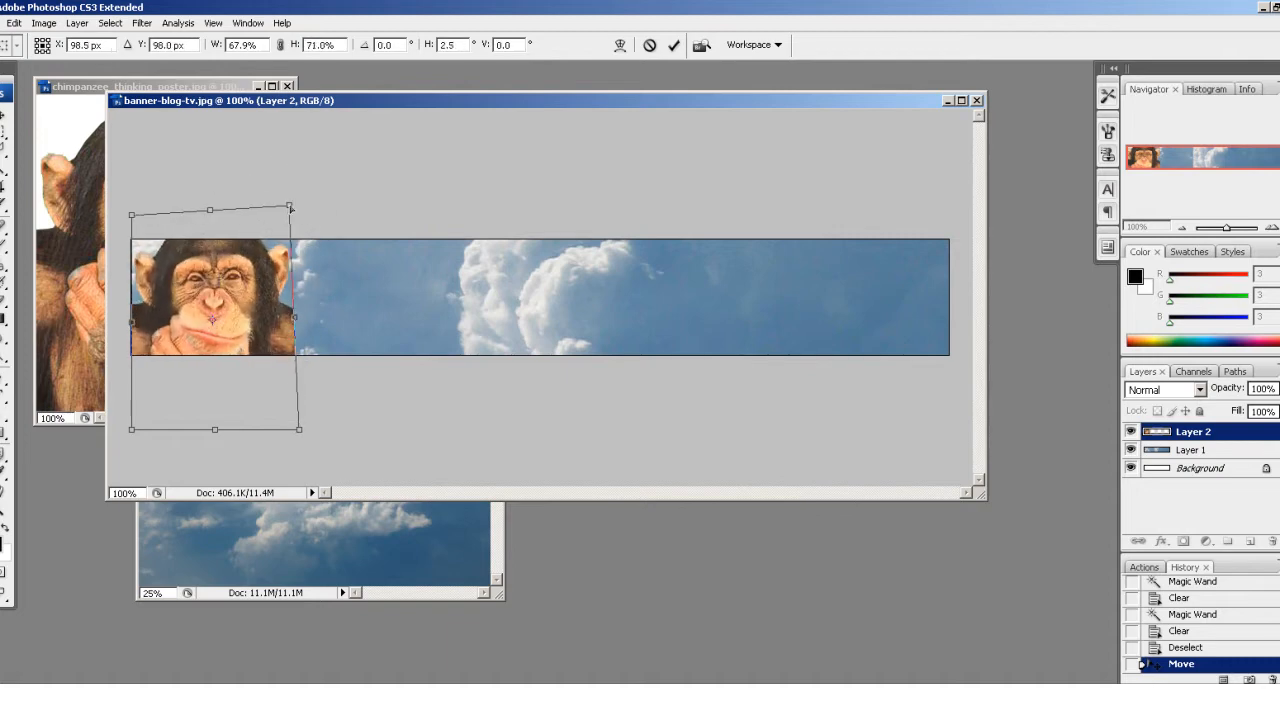
{"action": "key", "text": "ctrl+z"}
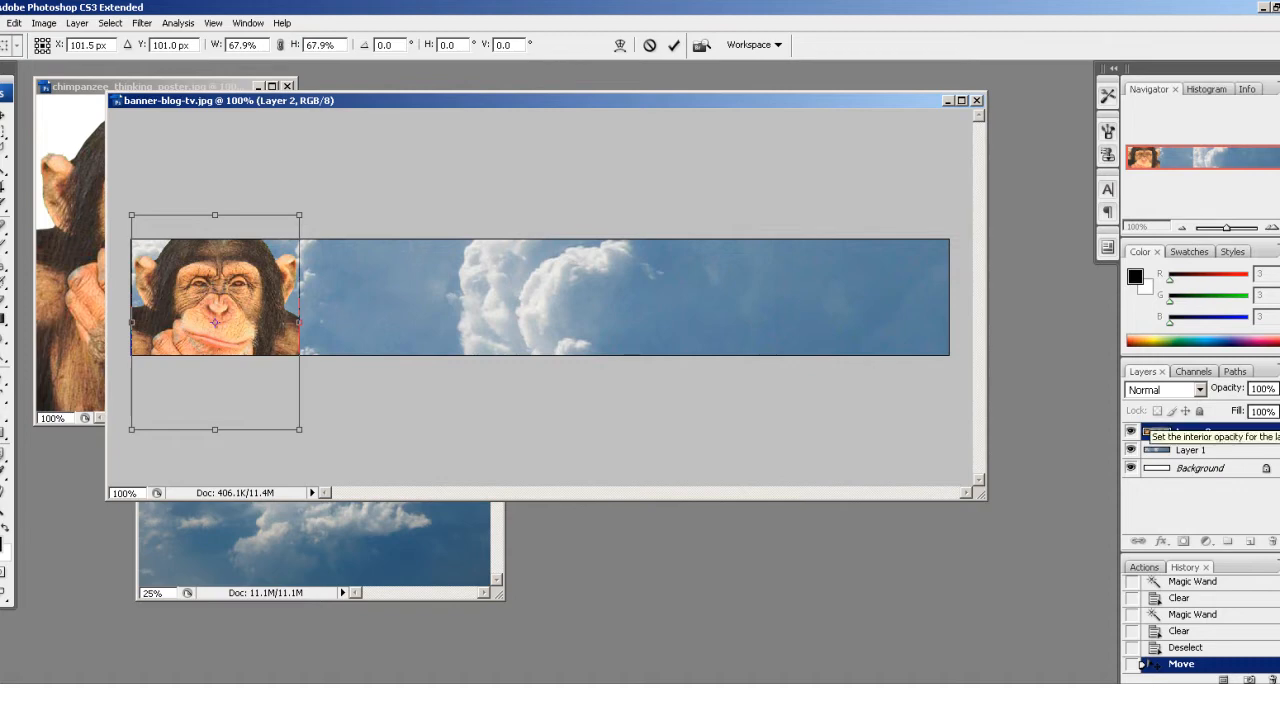
Reduce the chimpanzee layer's opacity to 78%
{"action": "left_click", "coordinate": [1279, 389]}
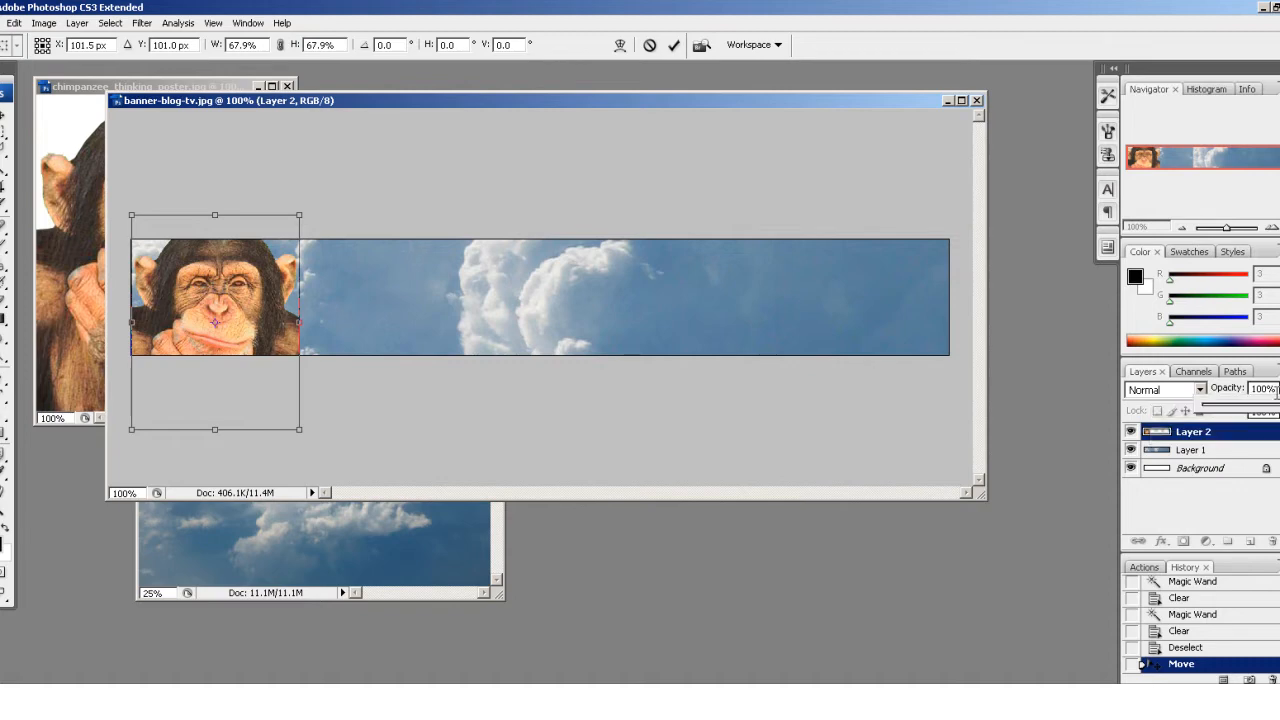
{"action": "left_click", "coordinate": [1251, 405]}
{"action": "left_click_drag", "start_coordinate": [1251, 405], "coordinate": [1267, 410]}
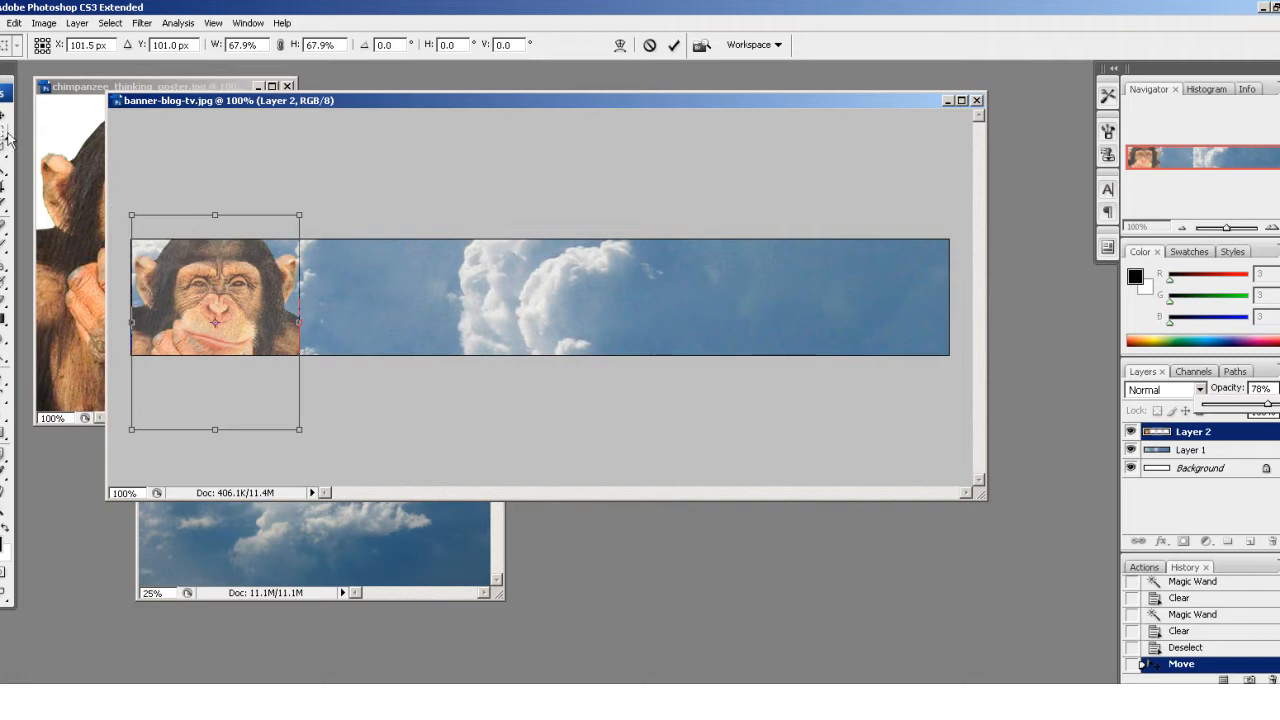
Apply the pending transformation of the chimpanzee and make the clouds layer, Layer 1, active
{"action": "left_click", "coordinate": [1196, 451]}
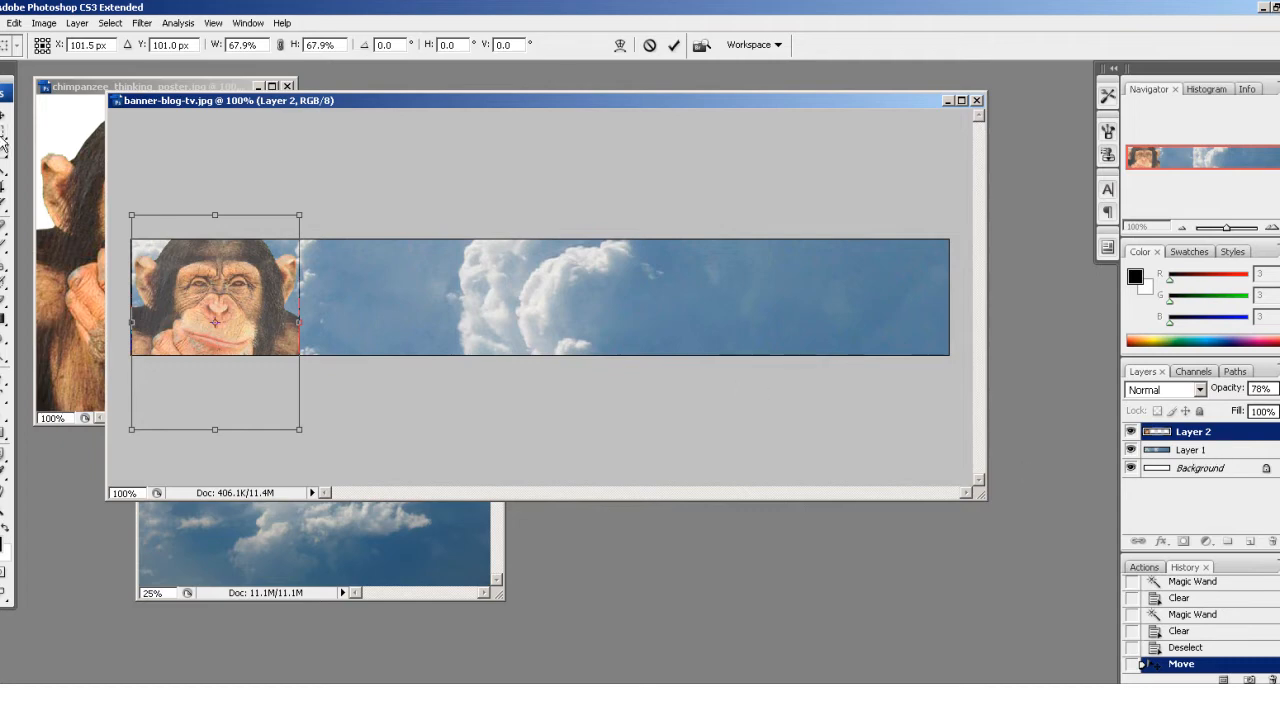
{"action": "left_click", "coordinate": [3, 132]}
{"action": "left_click", "coordinate": [550, 282]}
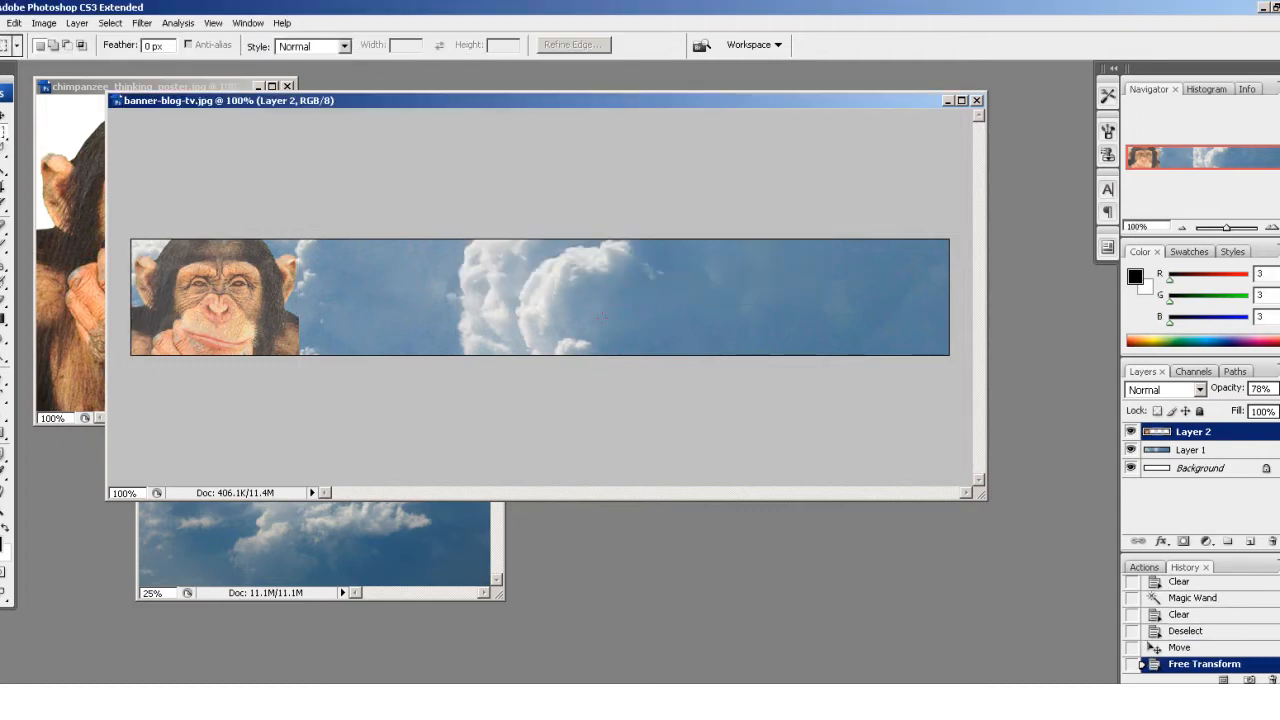
{"action": "left_click", "coordinate": [1239, 455]}
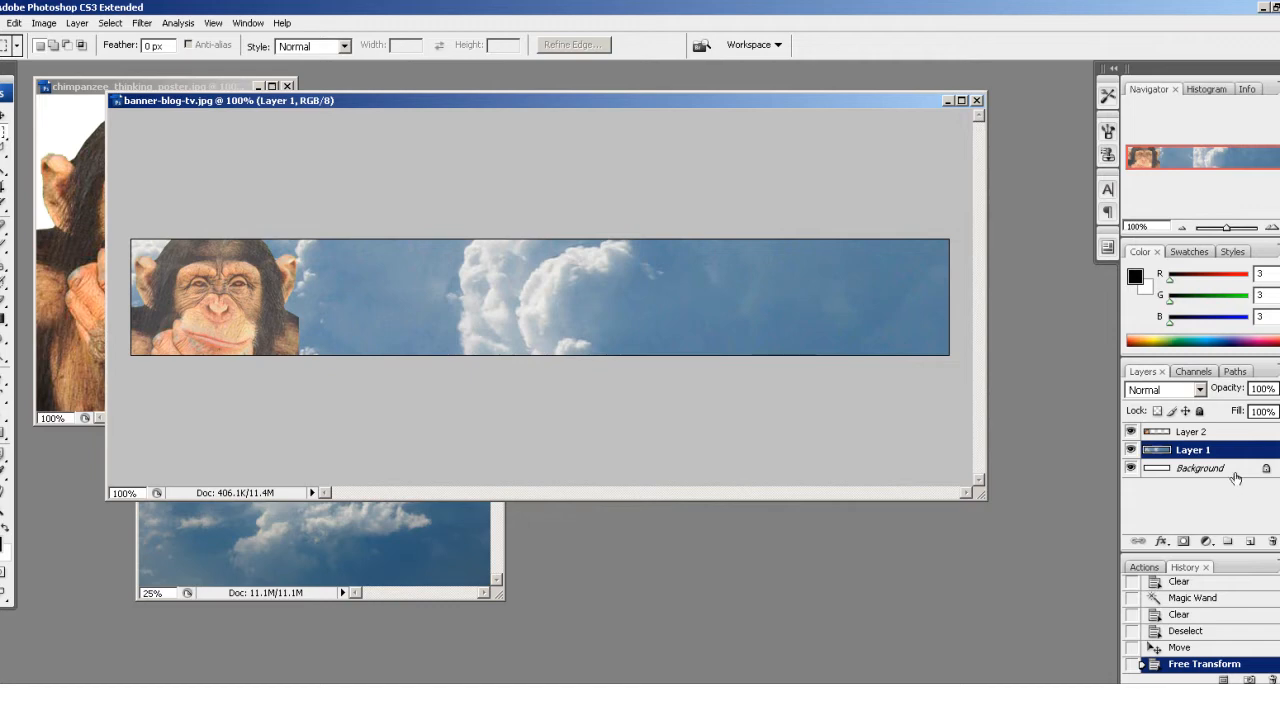
Reduce the clouds layer's opacity to 74% and activate the Eraser on the chimpanzee layer, Layer 2
{"action": "left_click", "coordinate": [1279, 389]}
{"action": "left_click_drag", "start_coordinate": [1272, 410], "coordinate": [1263, 411]}
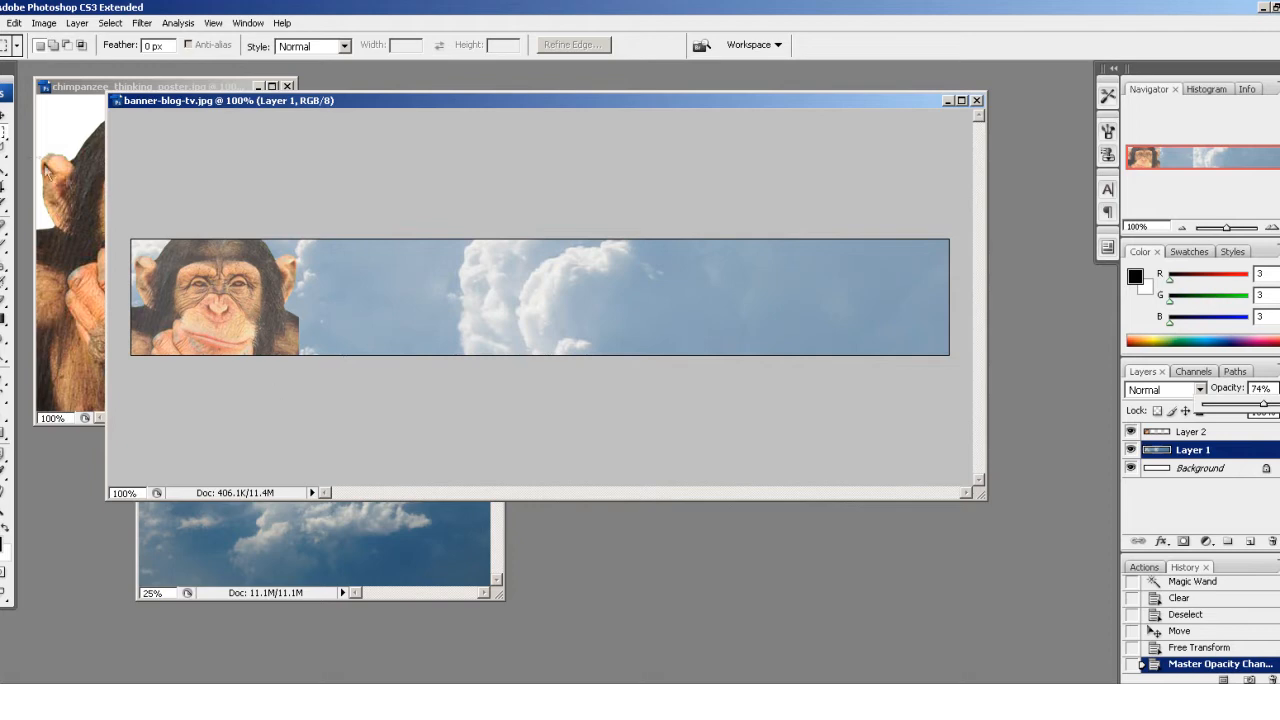
{"action": "left_click", "coordinate": [1166, 432]}
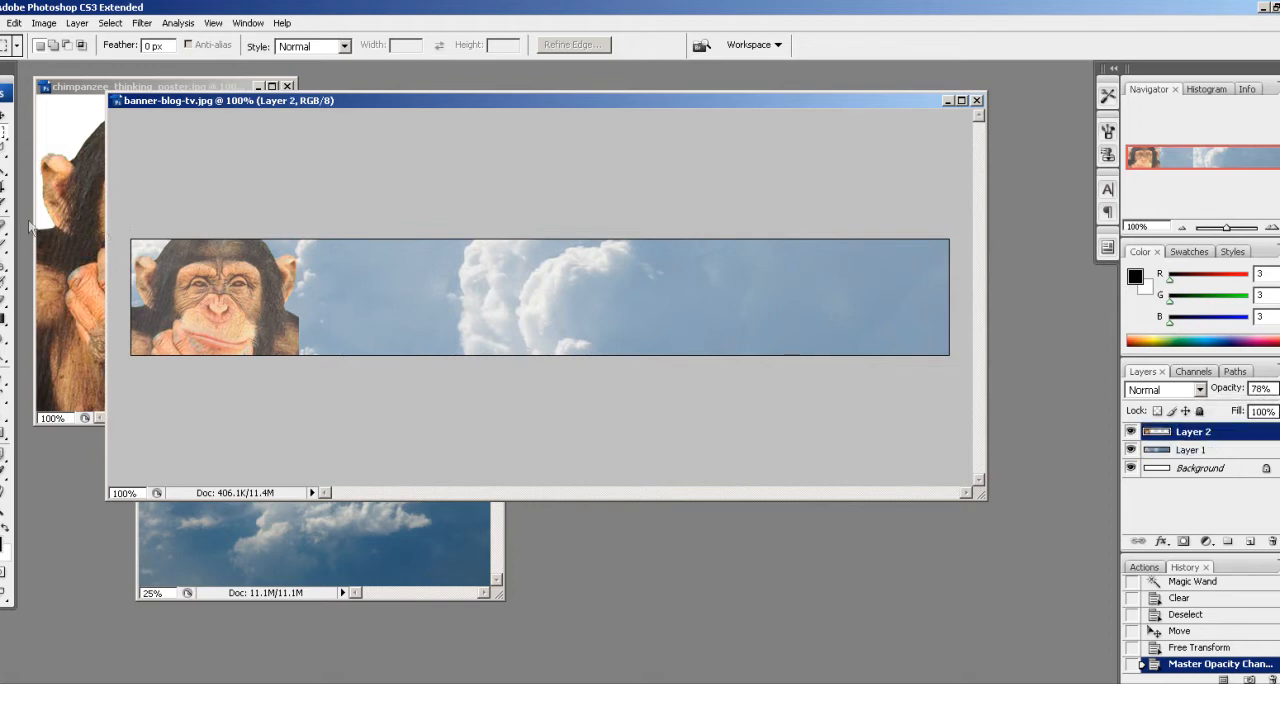
{"action": "left_click", "coordinate": [5, 298]}
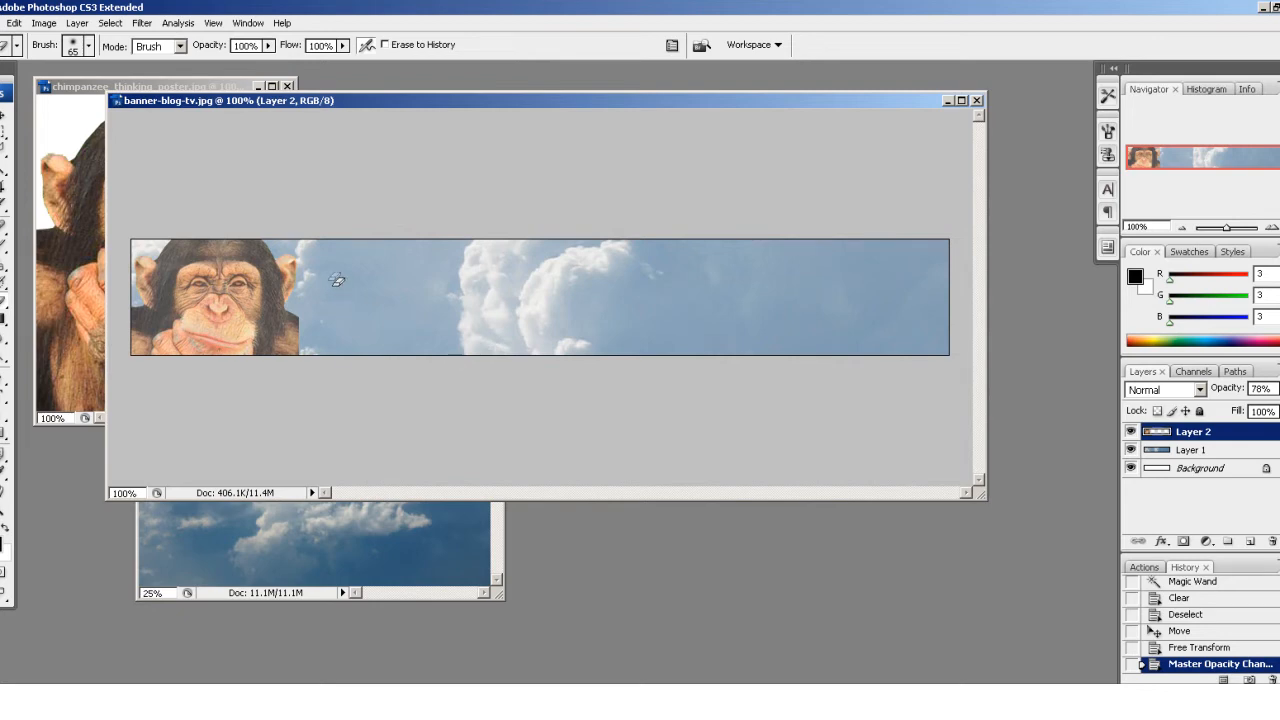
Try erasing beside the chimpanzee's cut-off edge with a soft 114 px eraser brush, and undo the stroke
{"action": "left_click", "coordinate": [89, 45]}
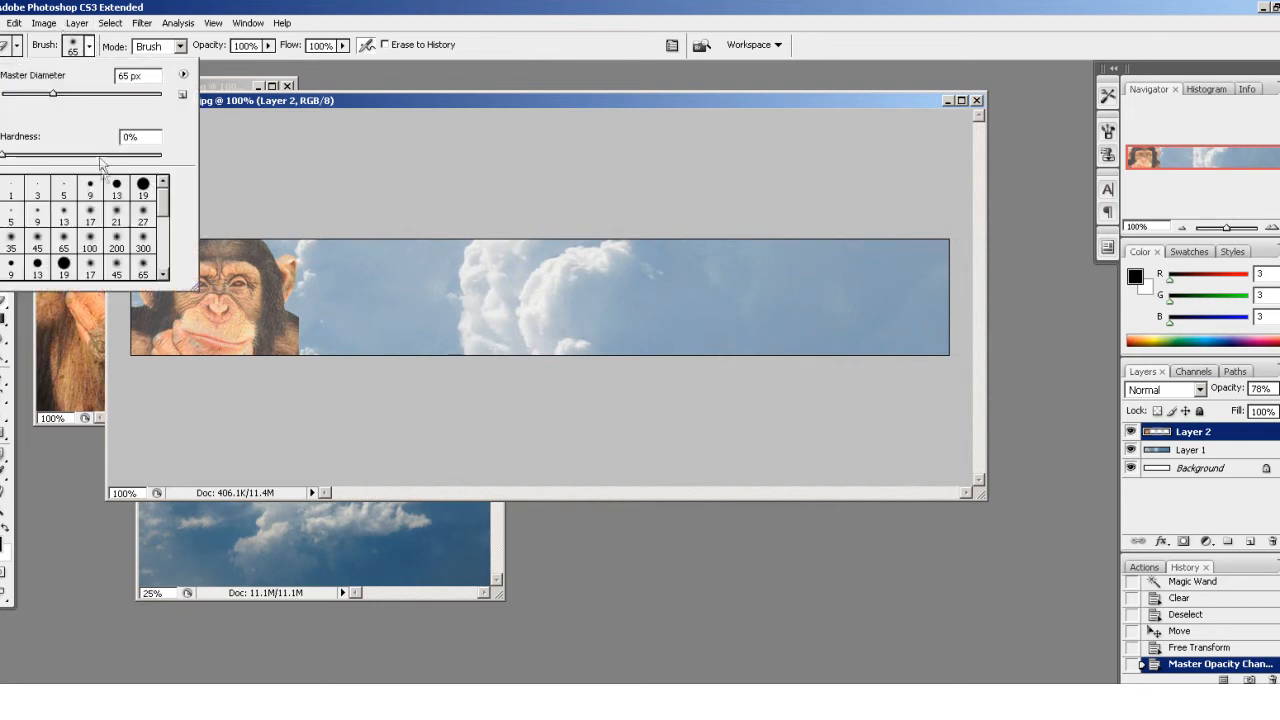
{"action": "left_click", "coordinate": [89, 242]}
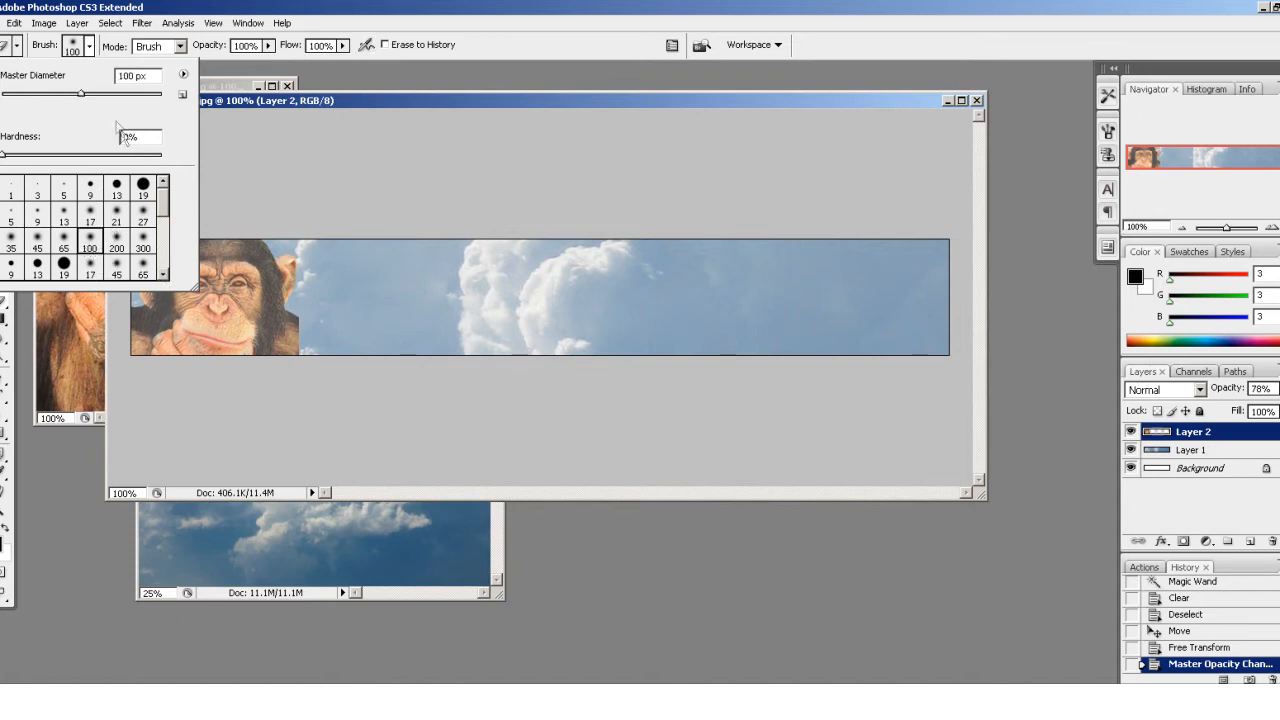
{"action": "left_click_drag", "start_coordinate": [82, 94], "coordinate": [88, 94]}
{"action": "left_click_drag", "start_coordinate": [314, 298], "coordinate": [318, 319]}
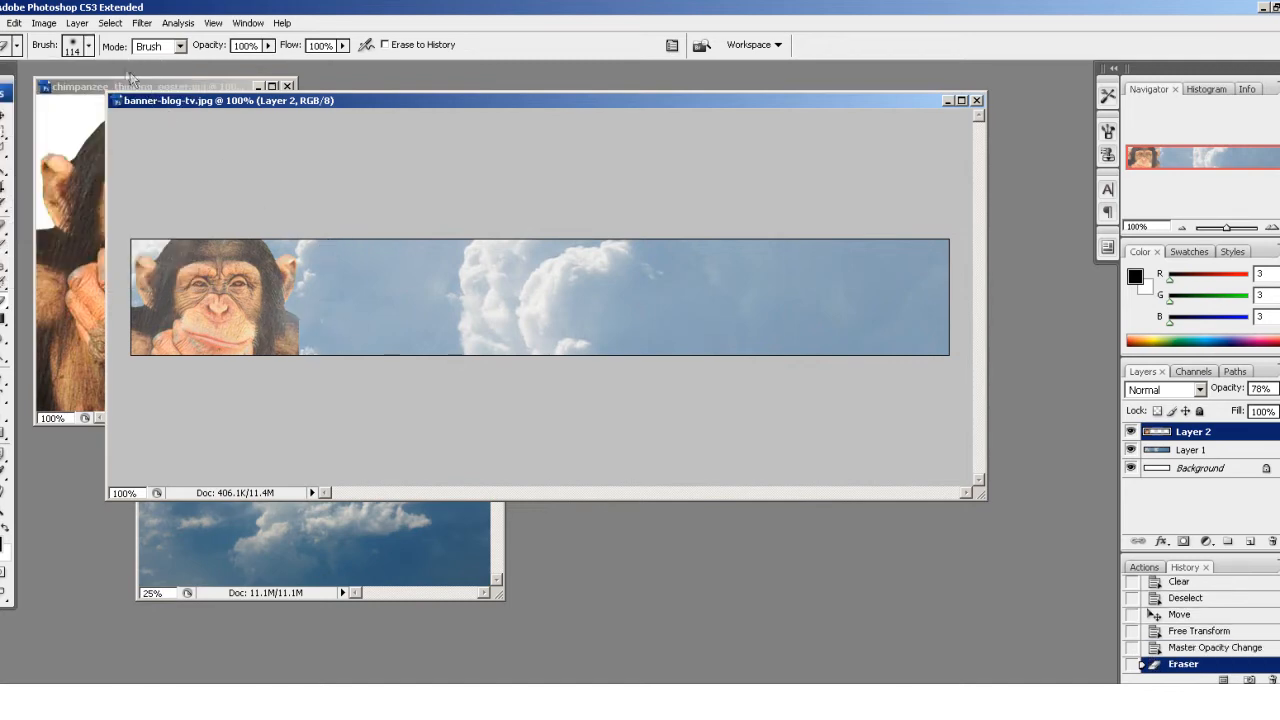
{"action": "key", "text": "ctrl+z"}
Set the soft eraser brush to 66 px and fade the chimpanzee's straight cut-off edge into the clouds
{"action": "left_click", "coordinate": [88, 45]}
{"action": "left_click_drag", "start_coordinate": [82, 95], "coordinate": [57, 98]}
{"action": "left_click", "coordinate": [341, 298]}
{"action": "left_click", "coordinate": [335, 326]}
{"action": "left_click", "coordinate": [322, 338]}
{"action": "left_click", "coordinate": [328, 336]}
{"action": "left_click", "coordinate": [325, 318]}
{"action": "left_click", "coordinate": [323, 312]}
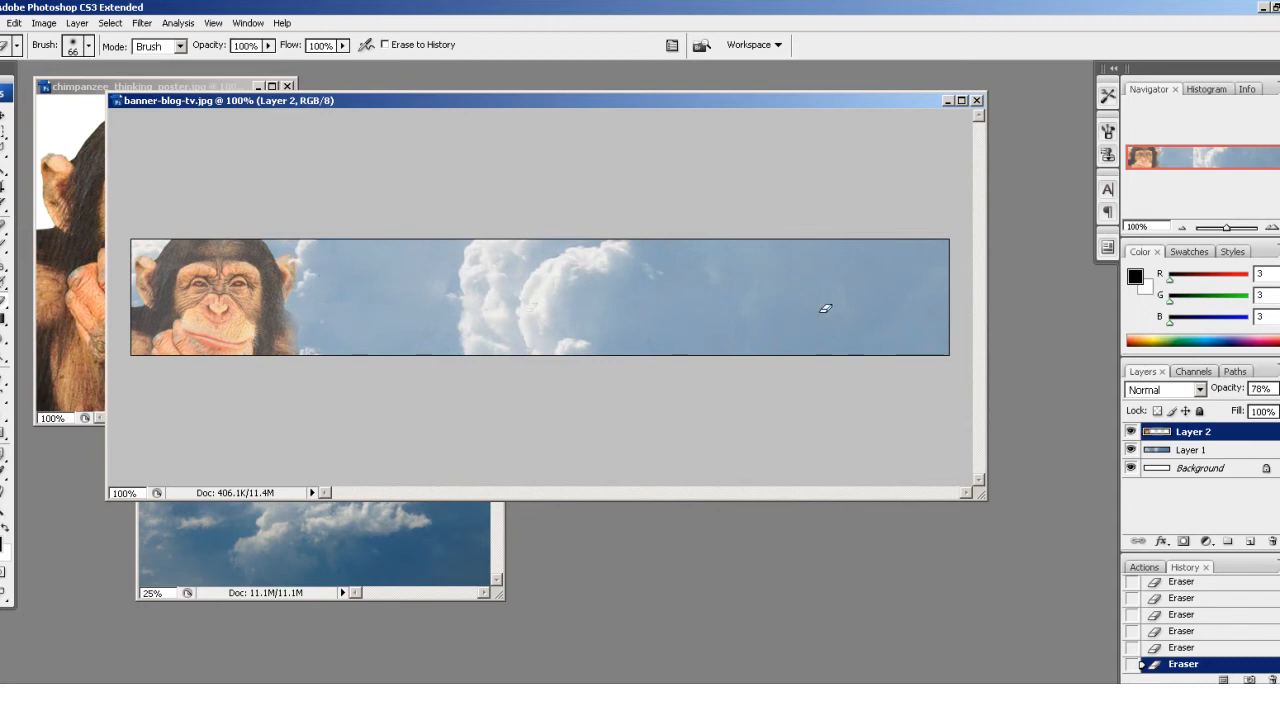
{"action": "left_click", "coordinate": [3, 132]}
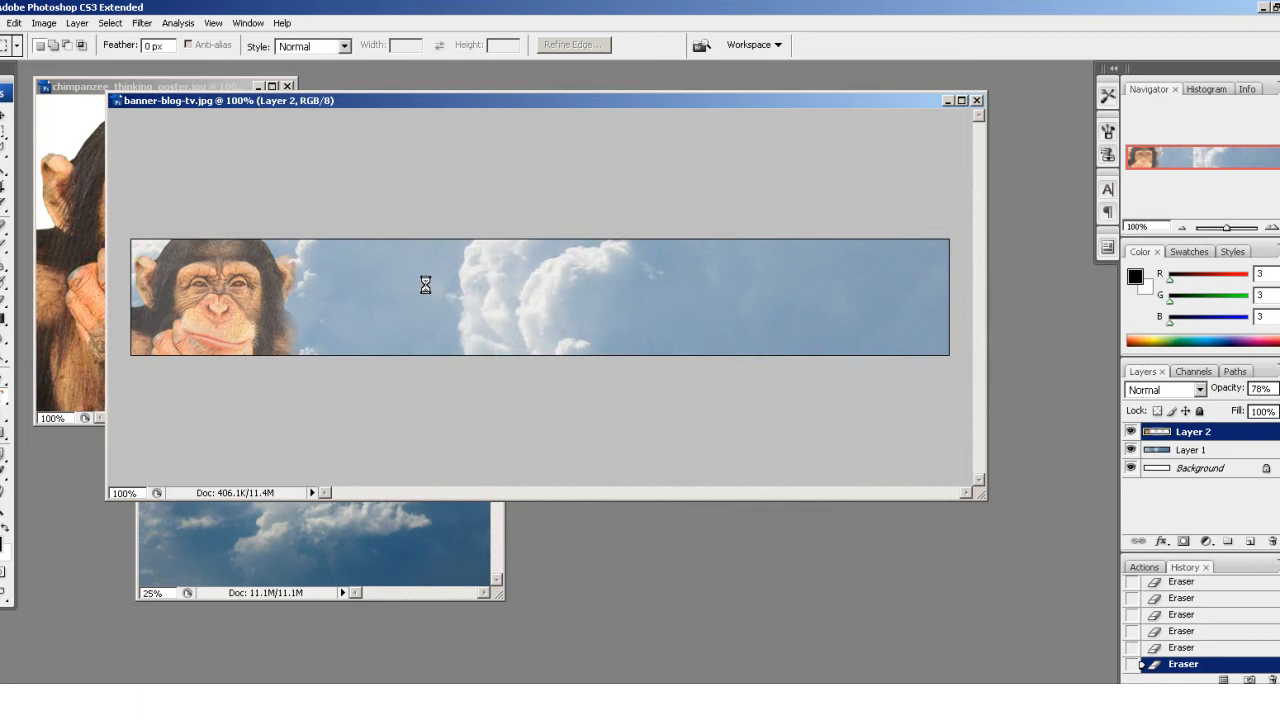
Add the text "Thinking Chimp" on the clouds beside the chimpanzee's head
{"action": "key", "text": "t"}
{"action": "left_click", "coordinate": [384, 273]}
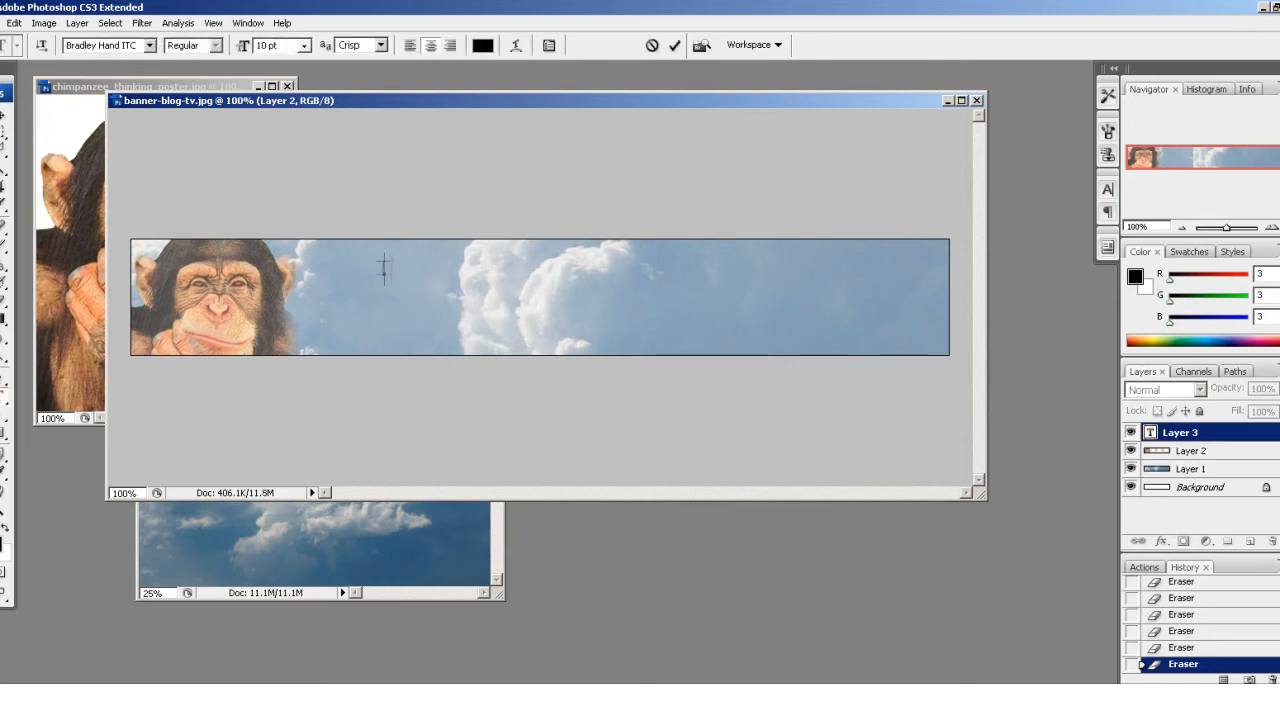
{"action": "type", "text": "Think"}
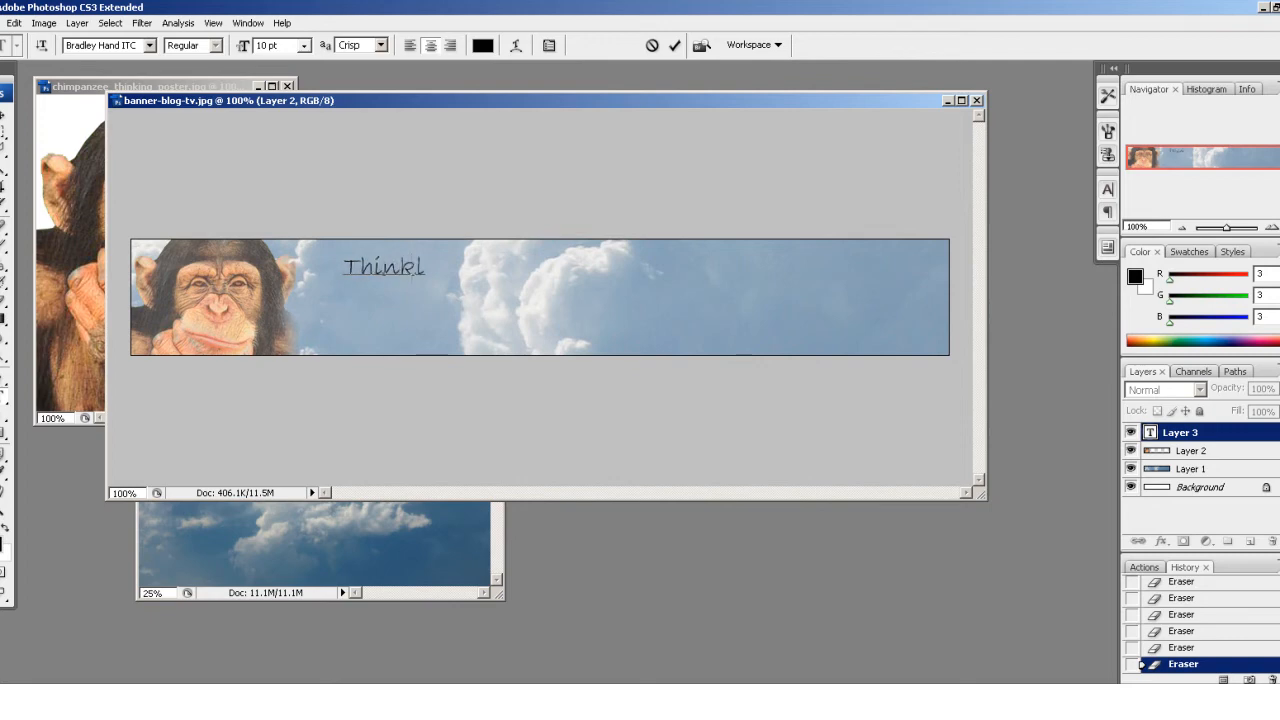
{"action": "key", "text": "BackSpace"}
{"action": "key", "text": "BackSpace"}
{"action": "key", "text": "BackSpace"}
{"action": "key", "text": "BackSpace"}
{"action": "key", "text": "BackSpace"}
{"action": "type", "text": "Thinking Chimp"}
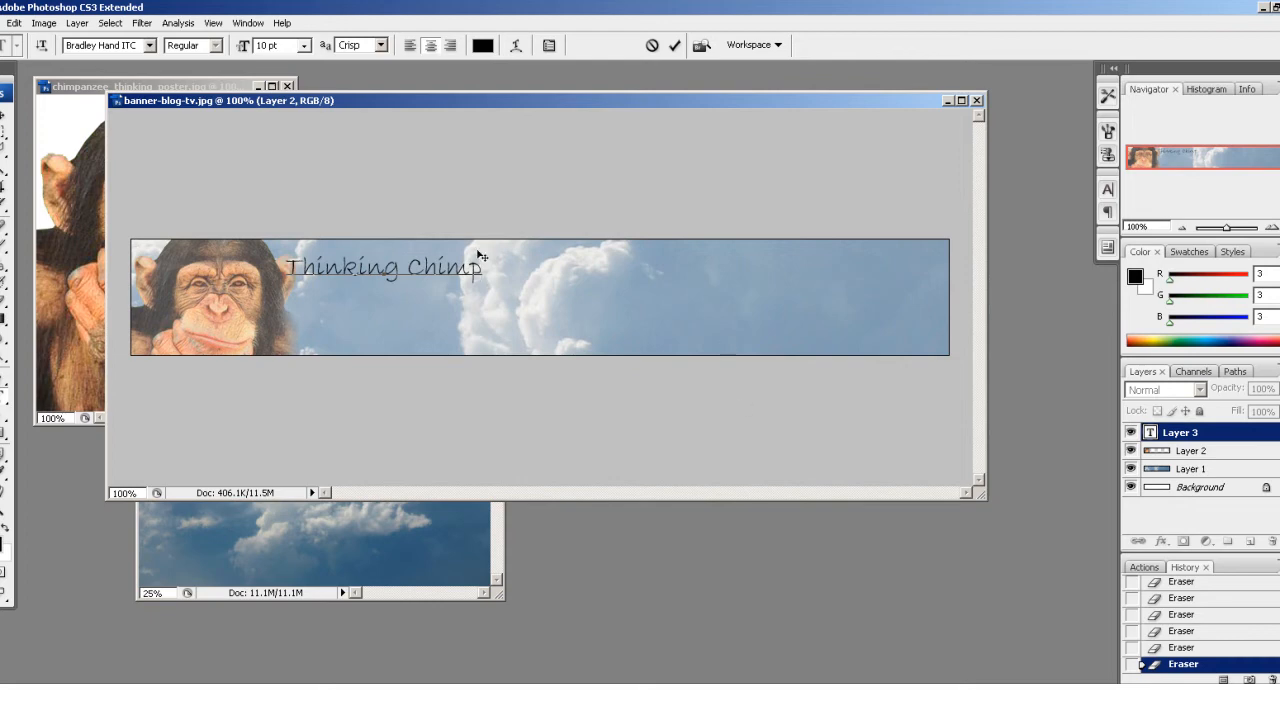
Change the title's font to 01-01-00, move the text clear of the chimpanzee's head and commit it
{"action": "key", "text": "ctrl+a"}
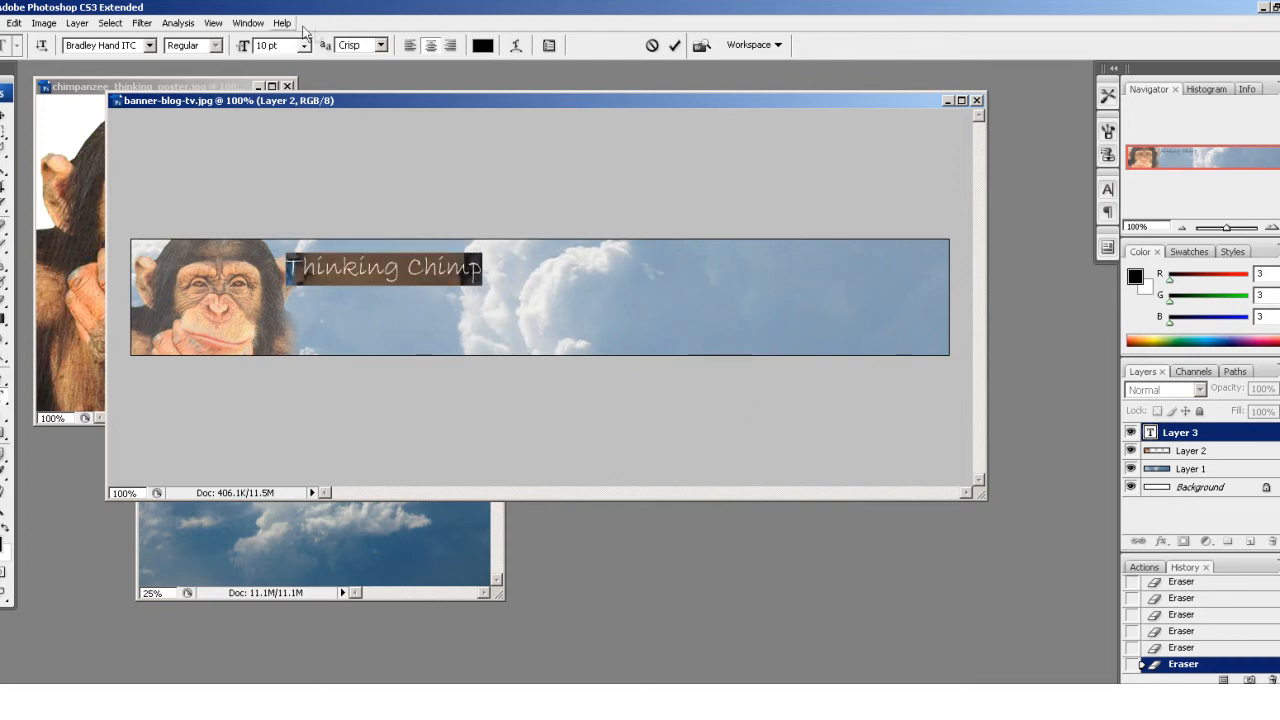
{"action": "left_click", "coordinate": [149, 46]}
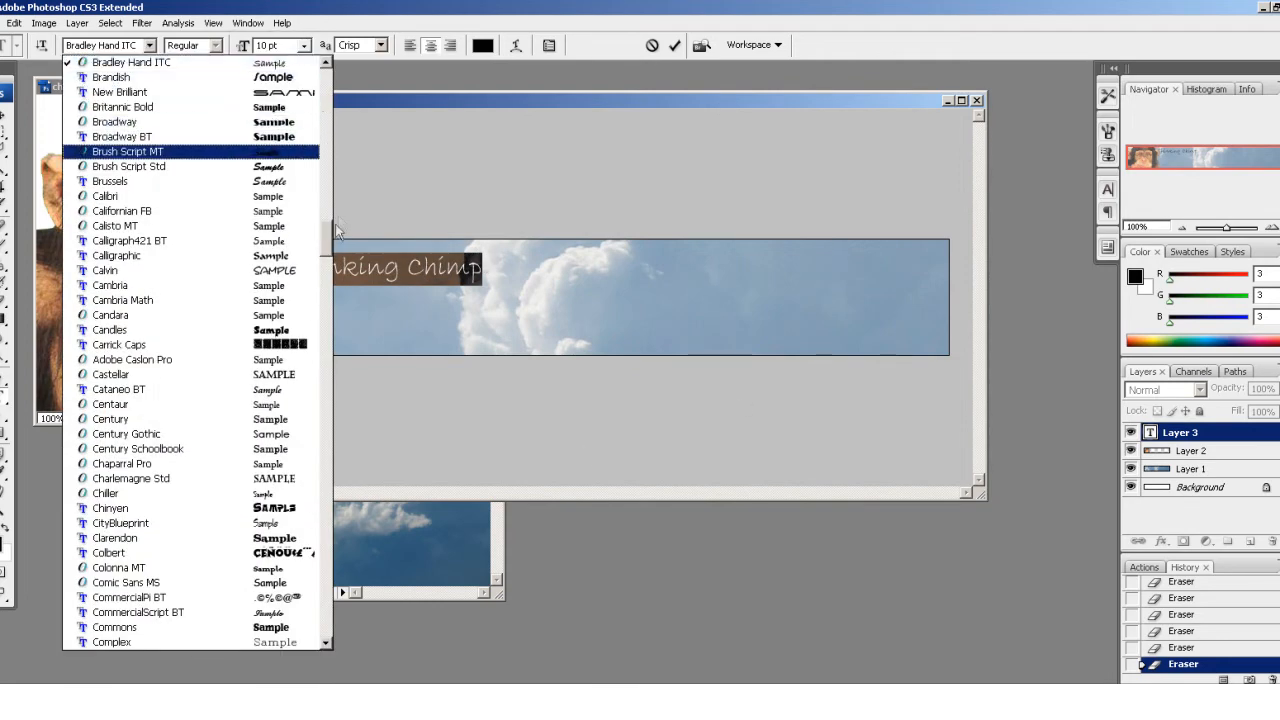
{"action": "left_click_drag", "start_coordinate": [326, 242], "coordinate": [322, 80]}
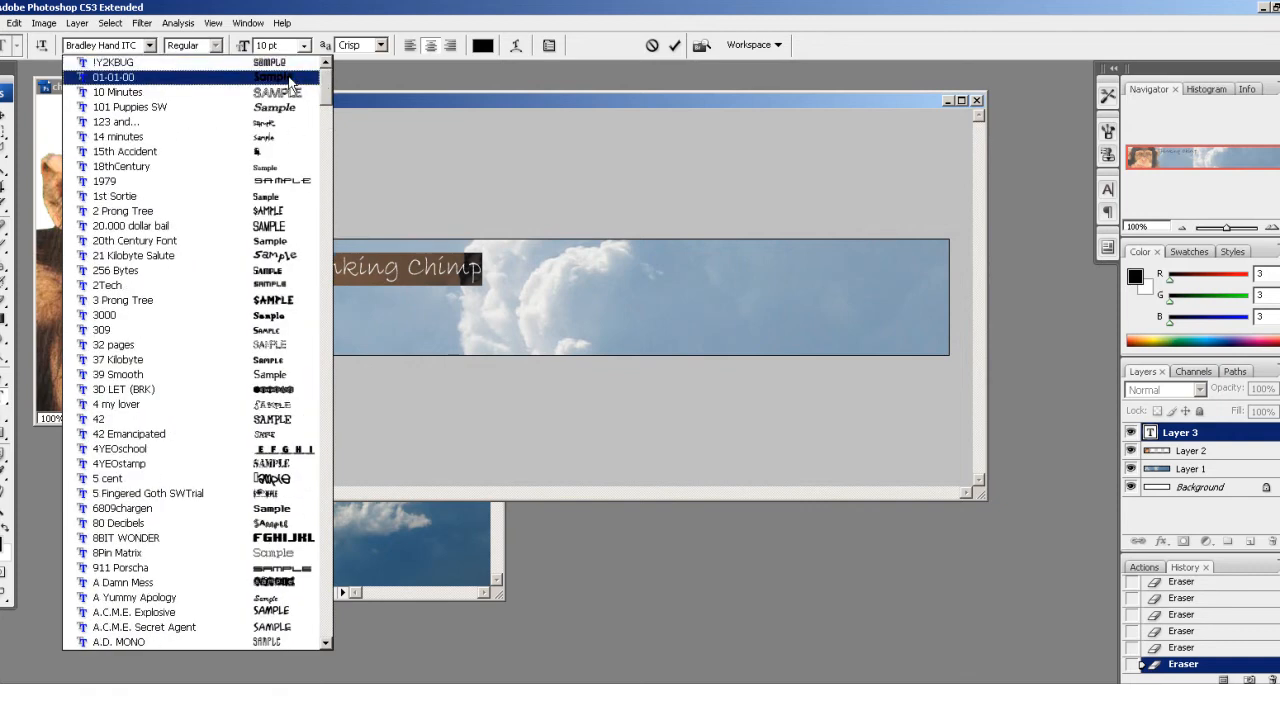
{"action": "left_click", "coordinate": [288, 77]}
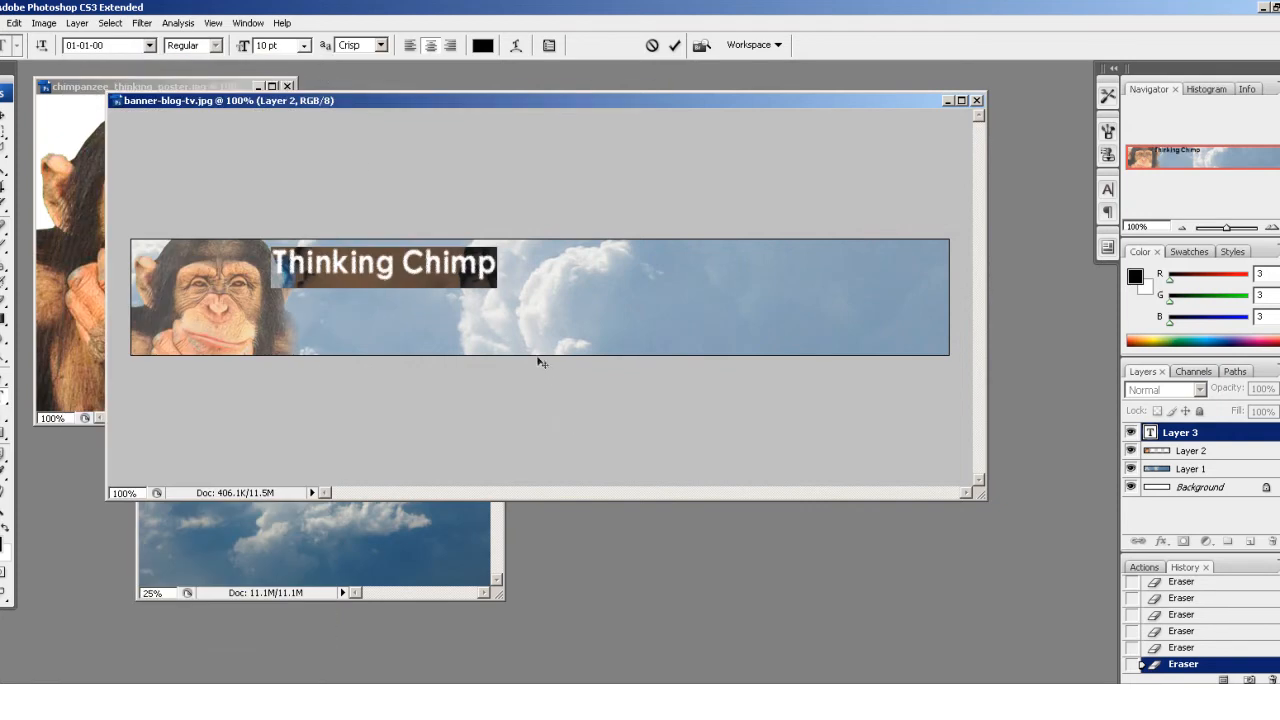
{"action": "left_click_drag", "start_coordinate": [523, 346], "coordinate": [583, 352]}
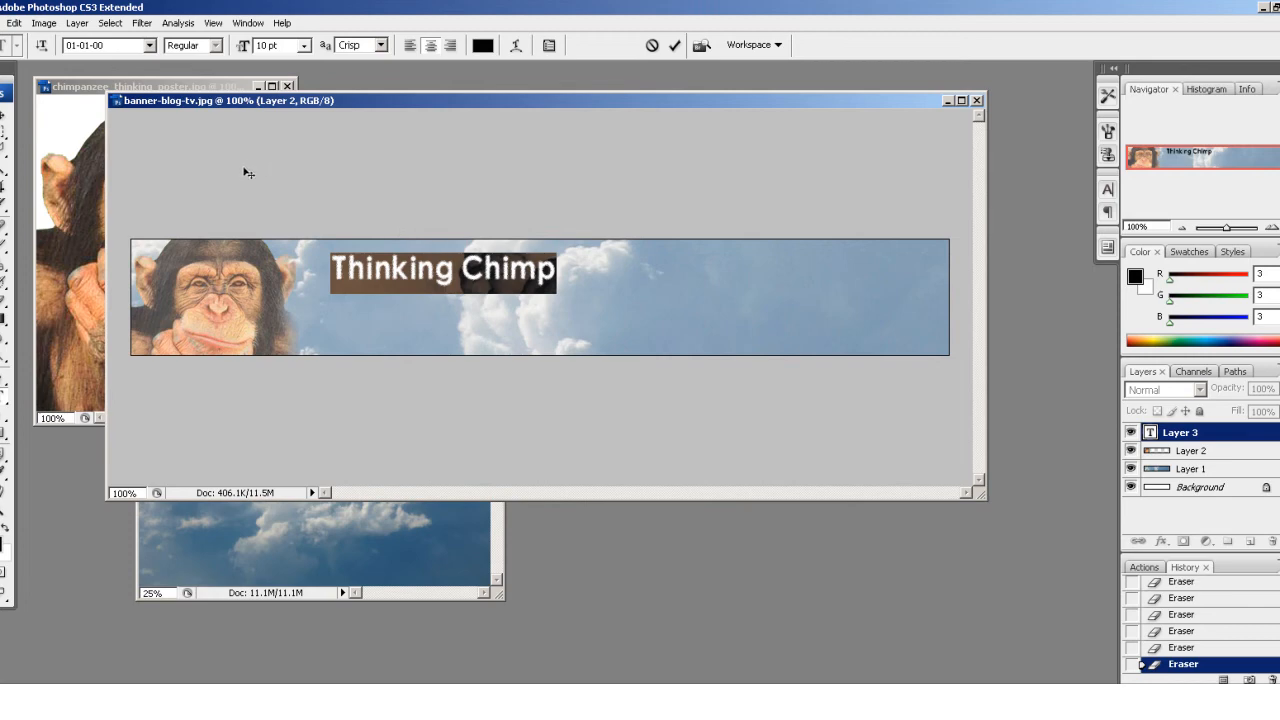
{"action": "left_click", "coordinate": [6, 133]}
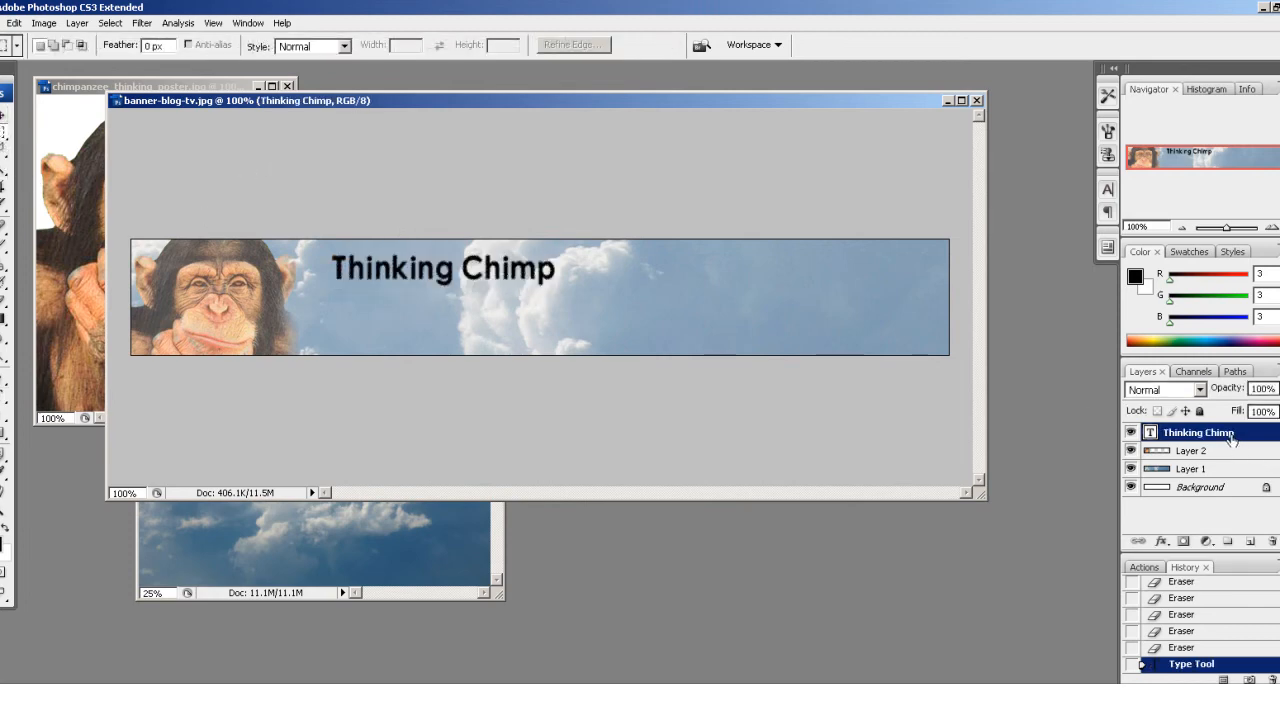
Duplicate the Thinking Chimp text layer within the banner and reduce the copy's opacity to 46%
{"action": "right_click", "coordinate": [1230, 438]}
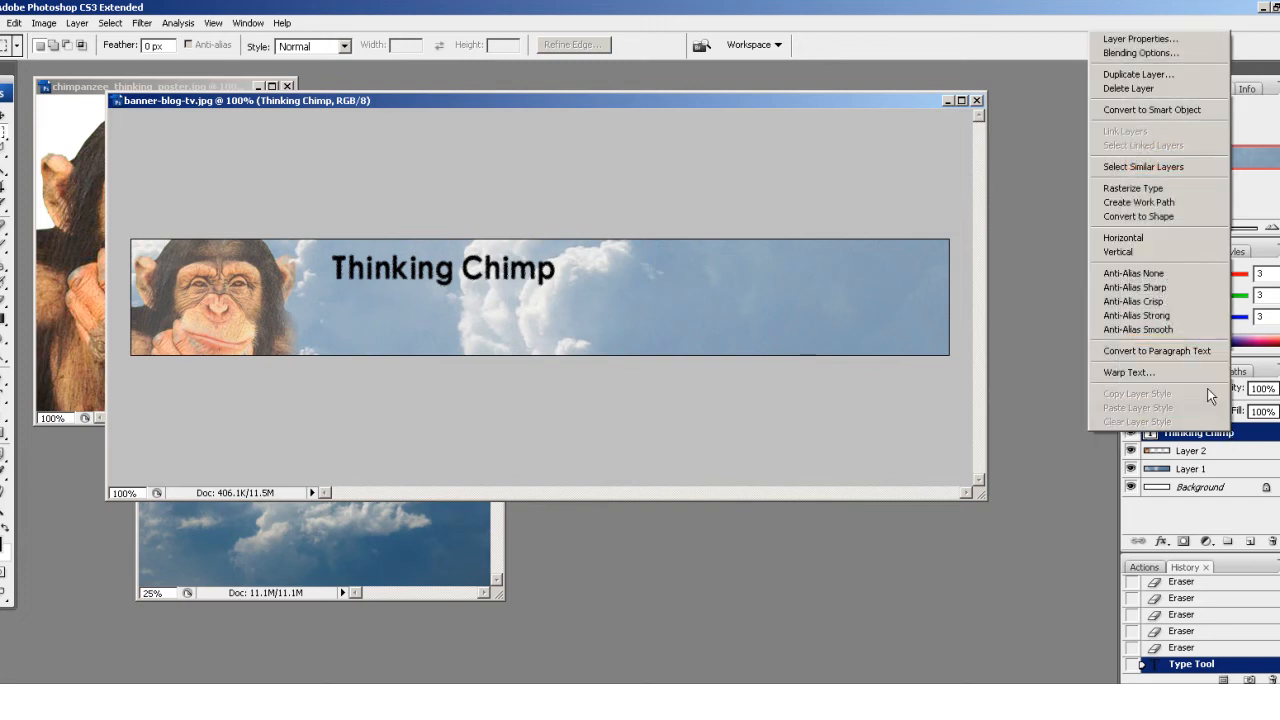
{"action": "left_click", "coordinate": [1160, 74]}
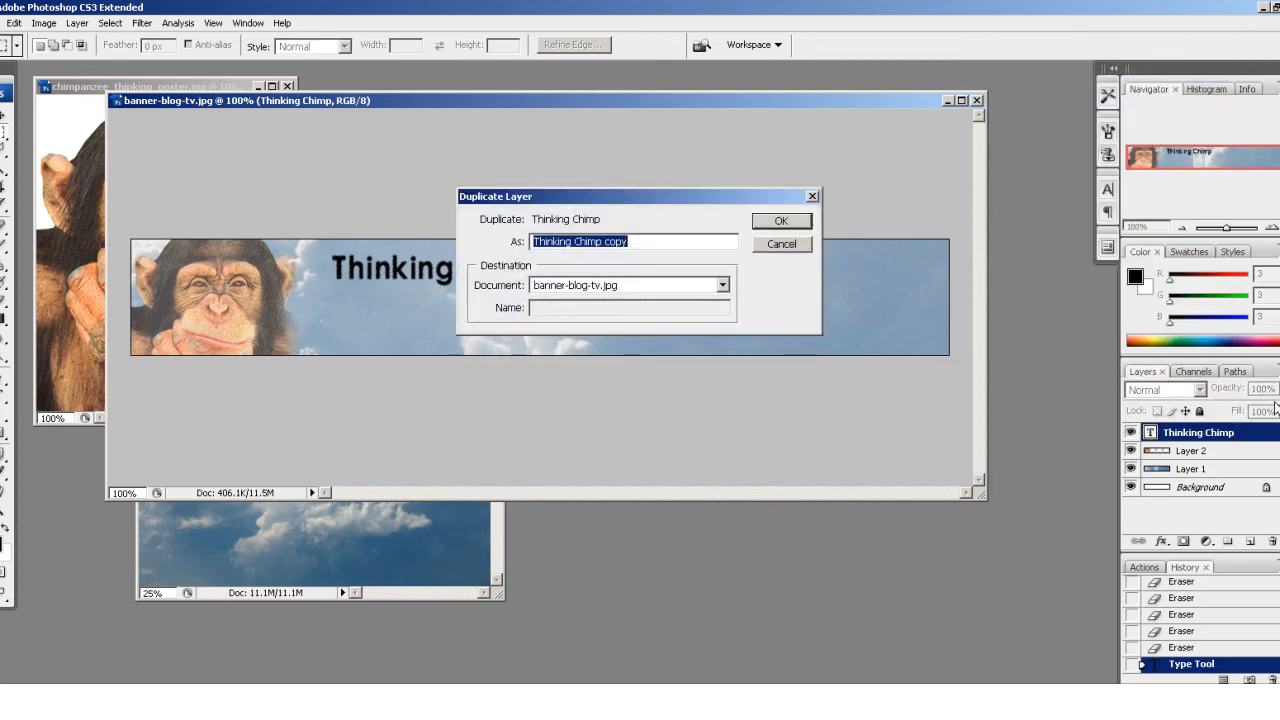
{"action": "left_click", "coordinate": [790, 225]}
{"action": "left_click", "coordinate": [1279, 388]}
{"action": "left_click", "coordinate": [1239, 406]}
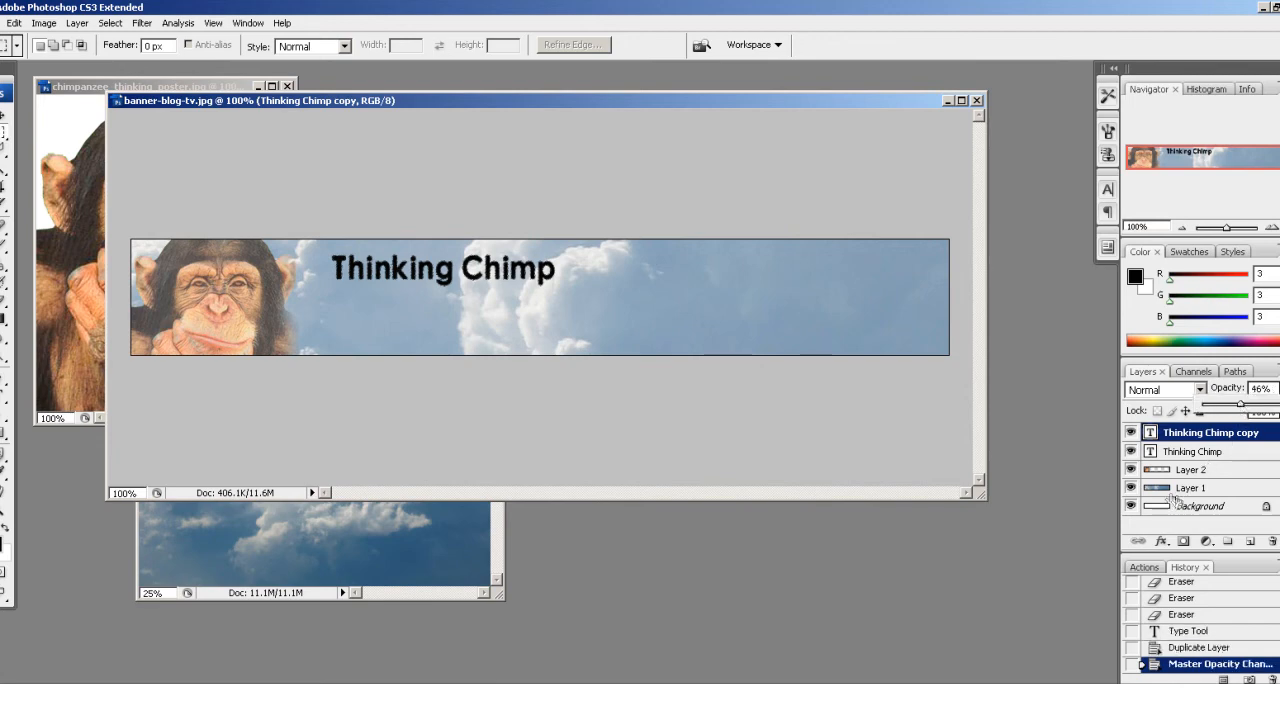
Move the copied title slightly down and stretch it across the clouds to about 260.3% width and 340.2% height
{"action": "left_click", "coordinate": [3, 117]}
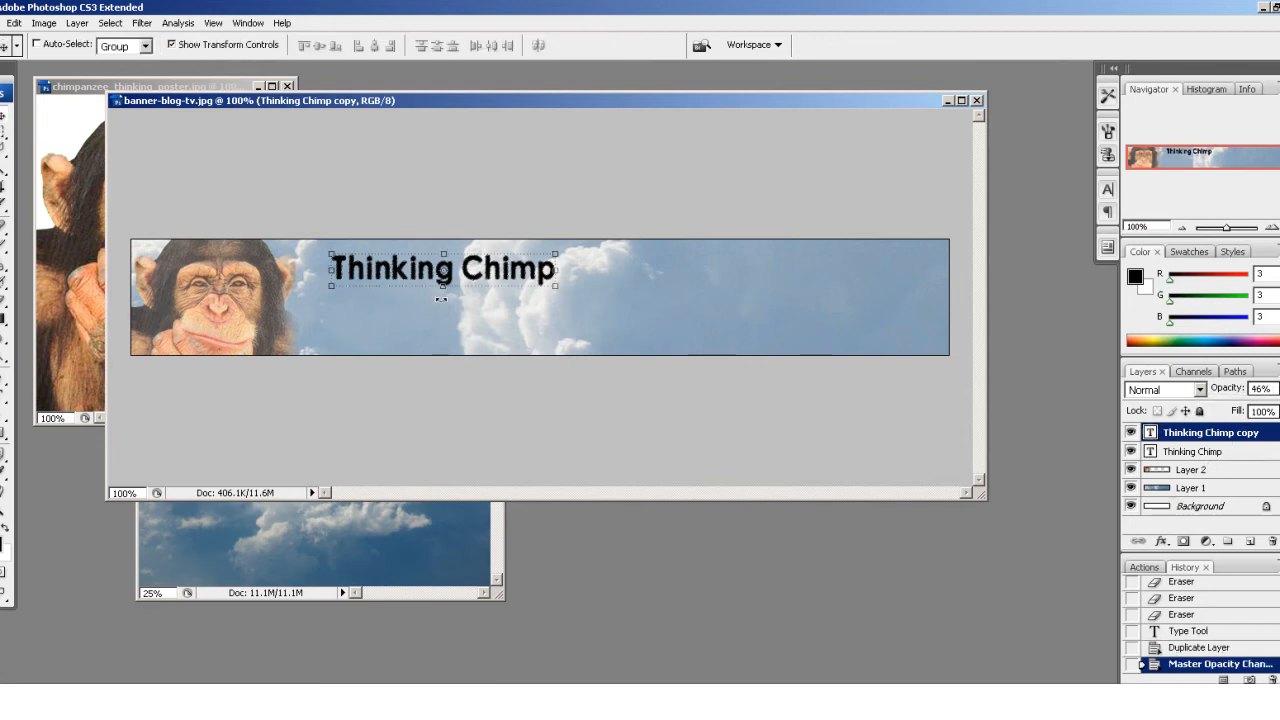
{"action": "left_click_drag", "start_coordinate": [415, 271], "coordinate": [415, 284]}
{"action": "left_click_drag", "start_coordinate": [556, 302], "coordinate": [919, 382]}
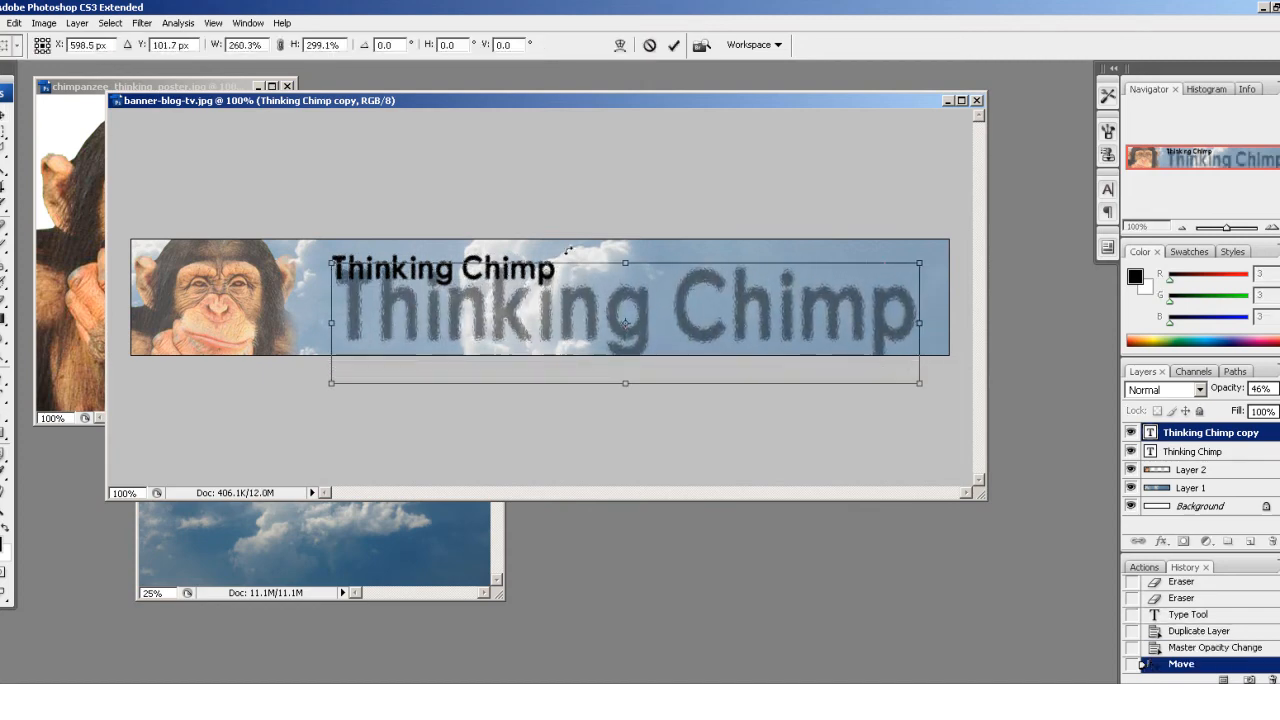
{"action": "left_click_drag", "start_coordinate": [626, 263], "coordinate": [621, 237]}
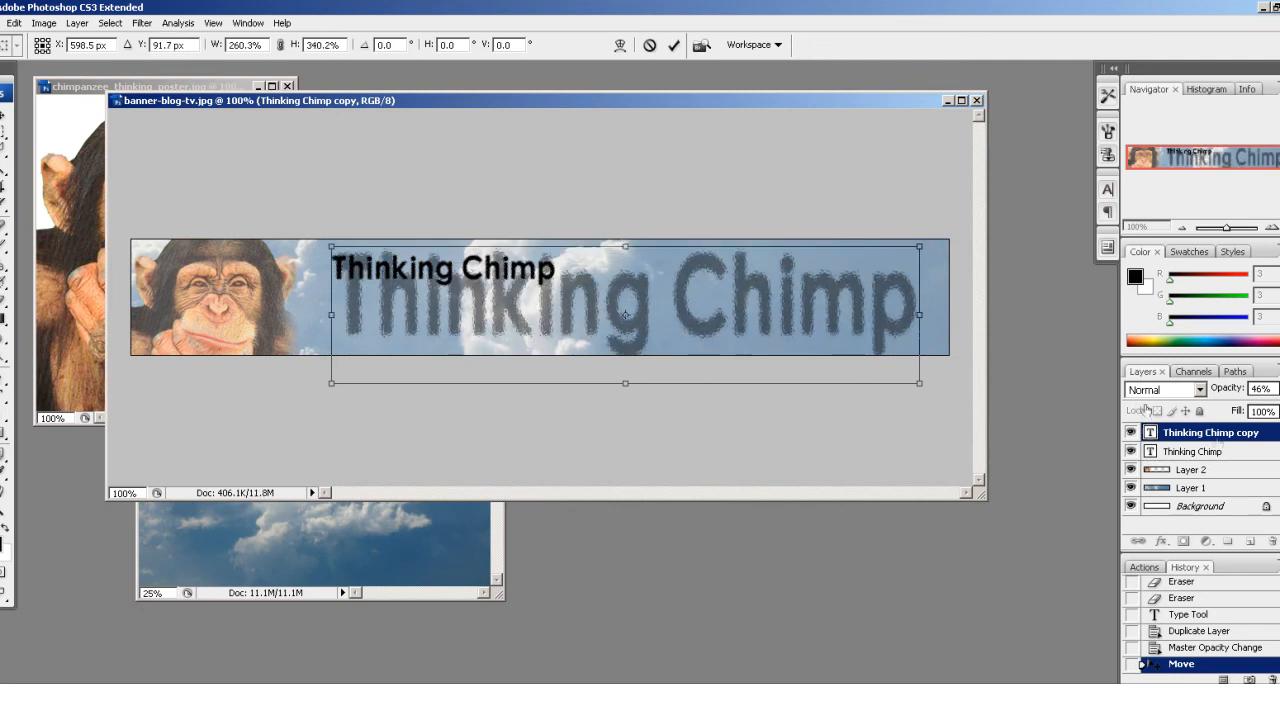
Reduce the enlarged title copy's opacity to 16% and apply its transformation
{"action": "left_click", "coordinate": [1277, 388]}
{"action": "left_click_drag", "start_coordinate": [1262, 410], "coordinate": [1213, 413]}
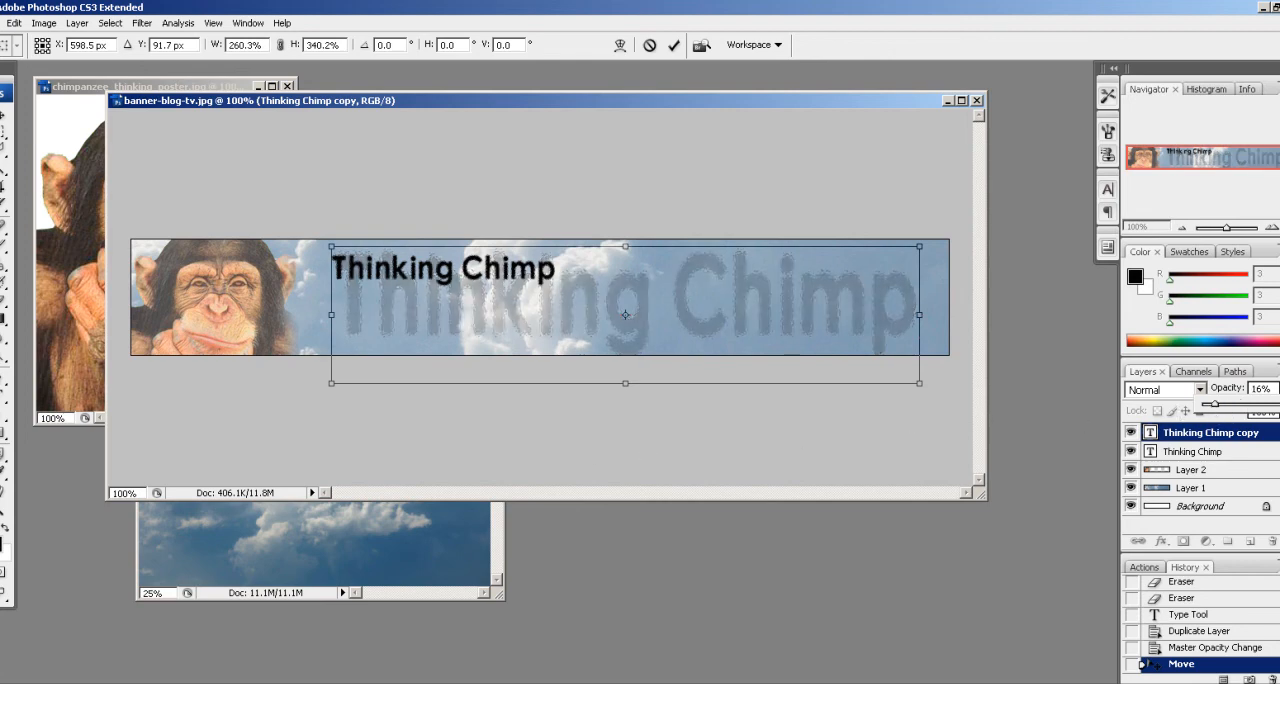
{"action": "key", "text": "m"}
{"action": "left_click", "coordinate": [553, 282]}
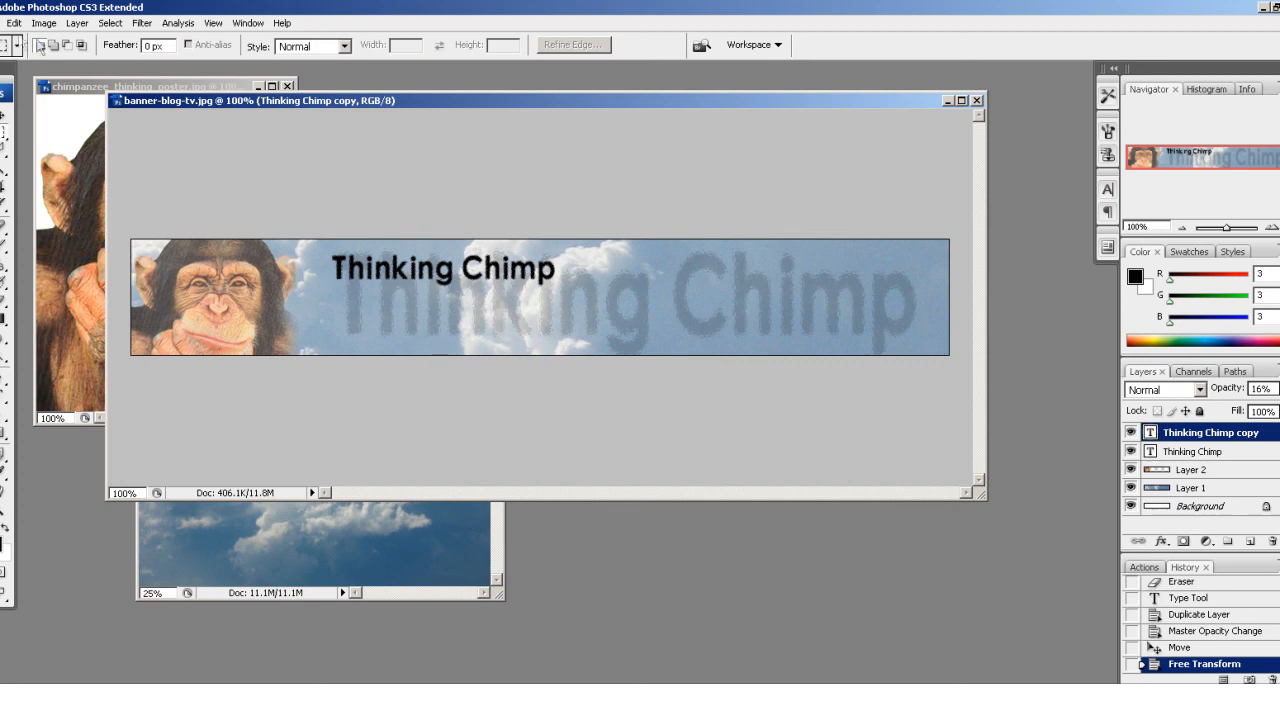
Check the banner's pixel dimensions in the Image Size dialog and close it
{"action": "left_click", "coordinate": [46, 24]}
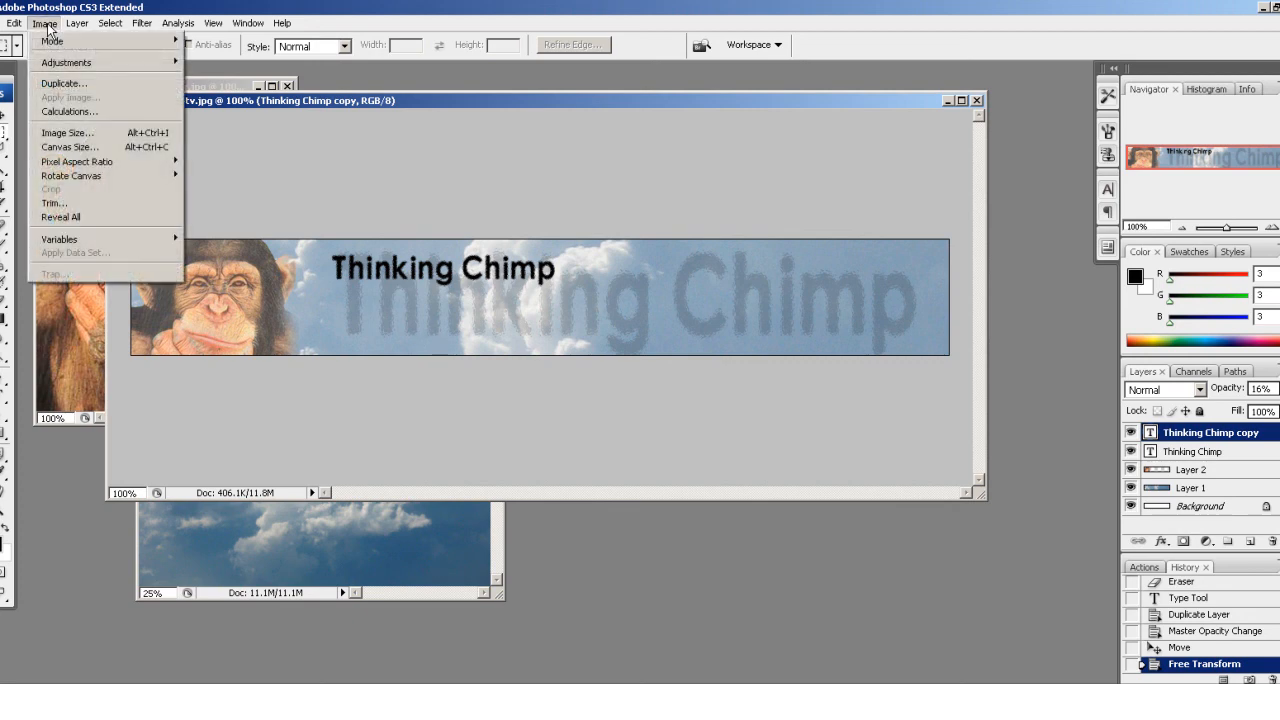
{"action": "left_click", "coordinate": [67, 133]}
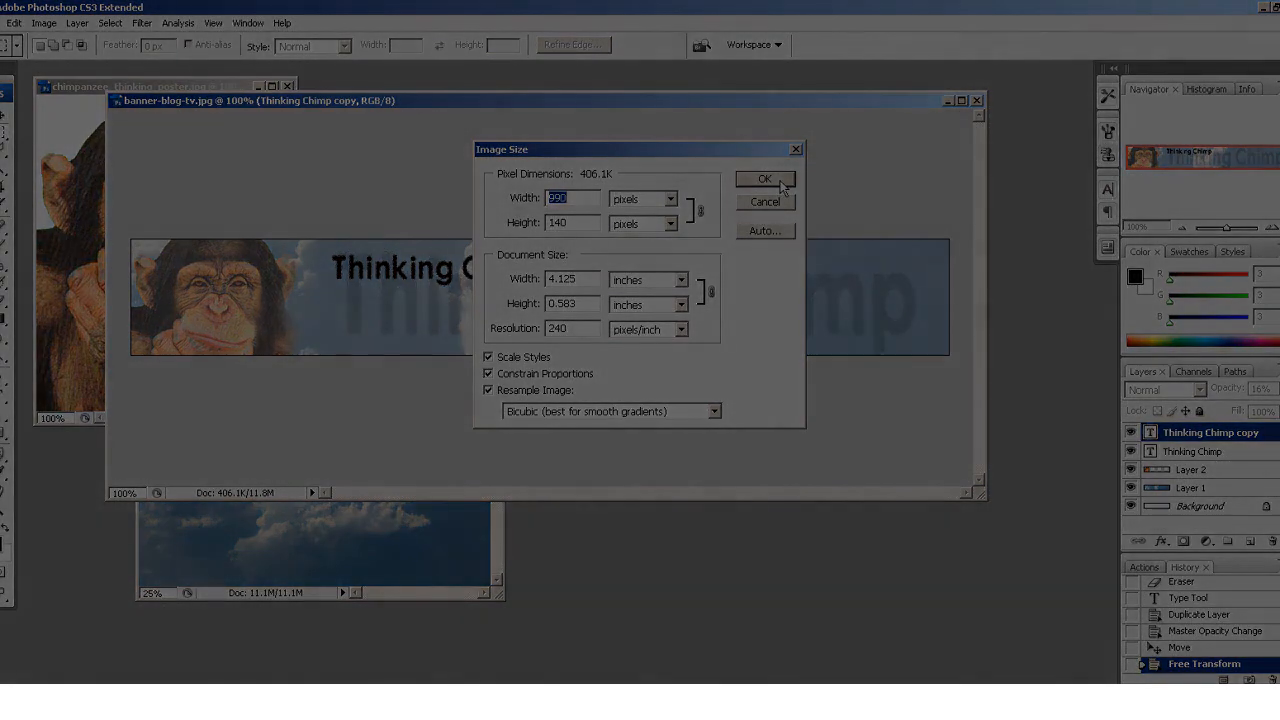
{"action": "left_click", "coordinate": [781, 184]}
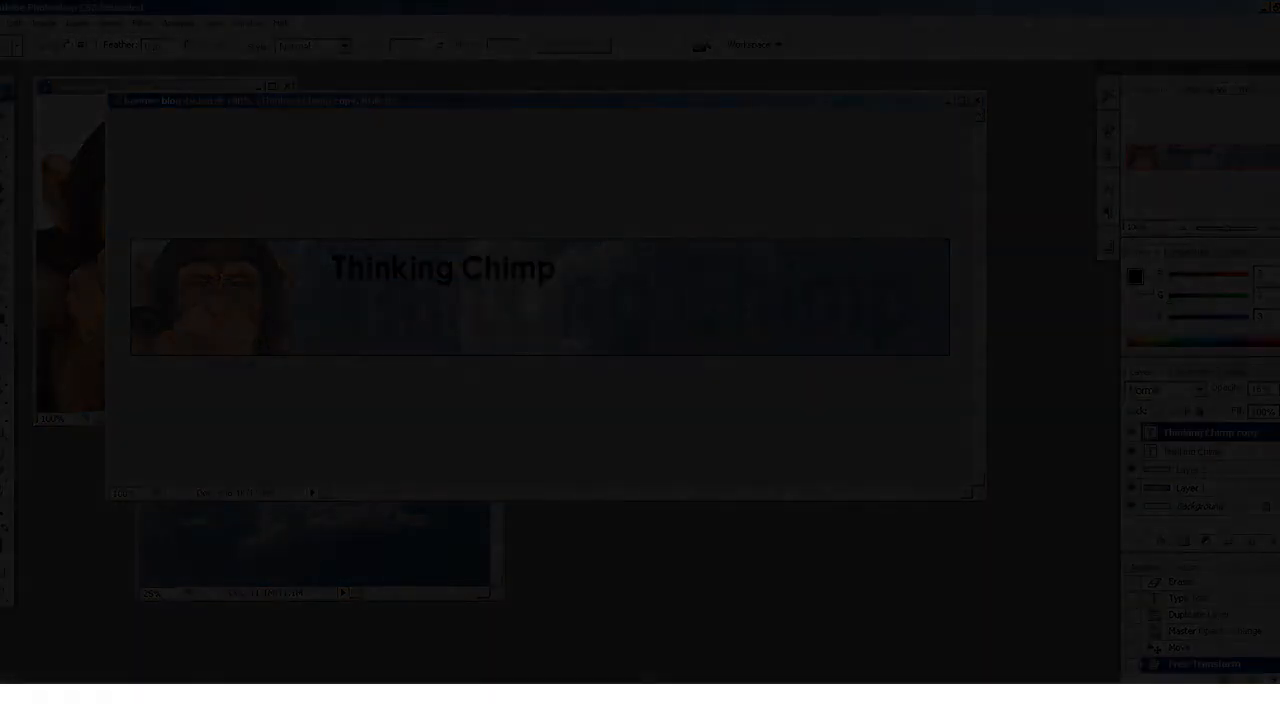